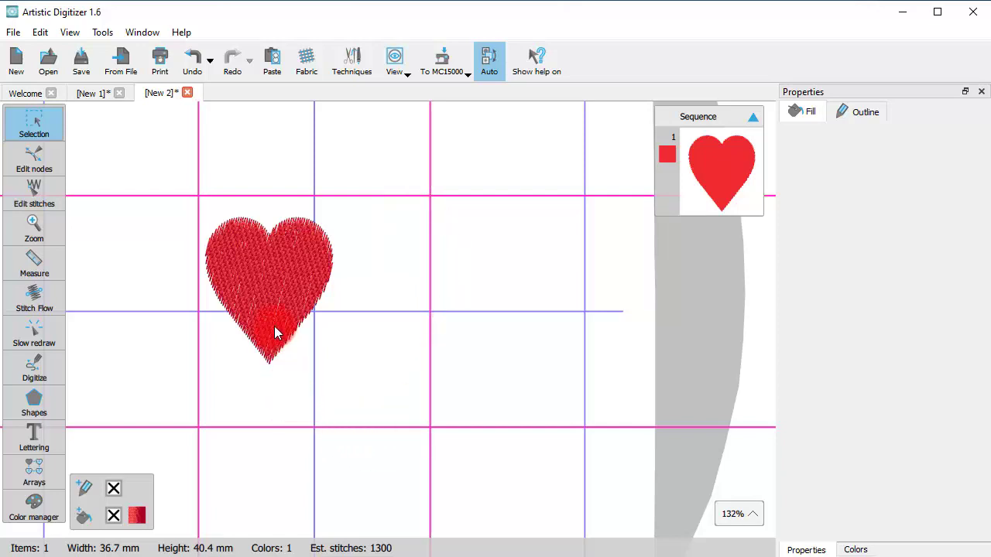
Move the red heart up against the guidelines and stretch it to about 63.6 mm tall
click(258, 300)
drag(271, 321, 265, 298)
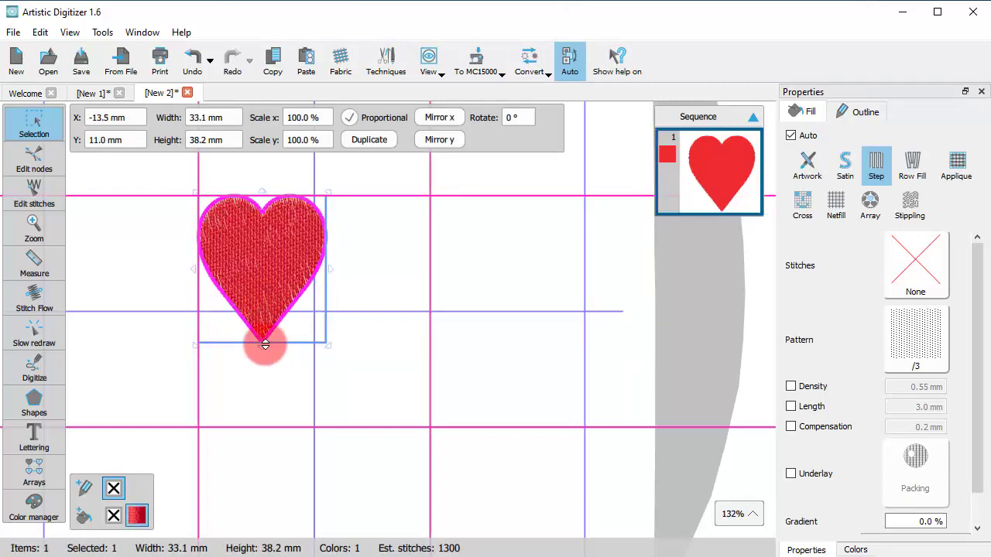
drag(262, 344, 263, 432)
click(358, 392)
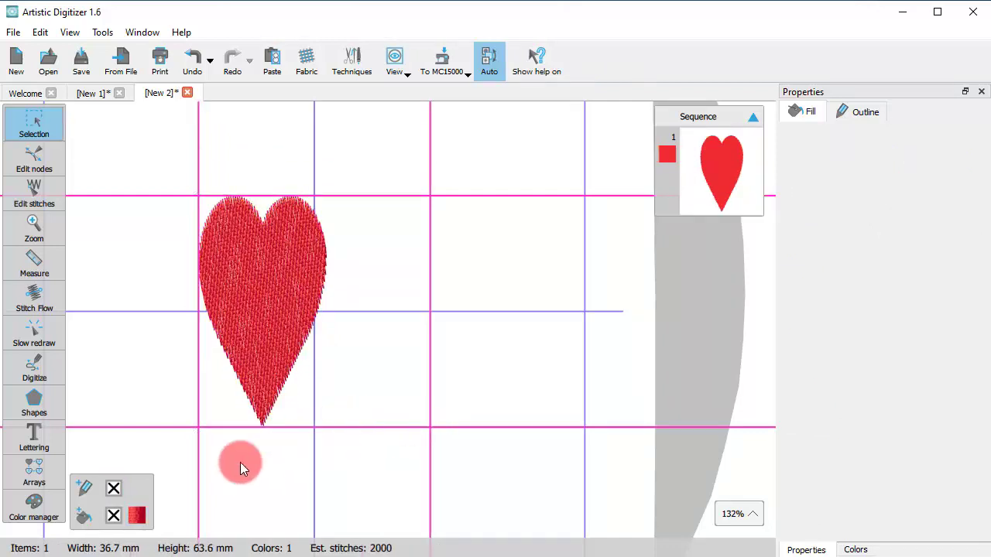
Digitize a five-point wavy running-stitch line, about 62.9 mm wide, beneath the heart
click(33, 370)
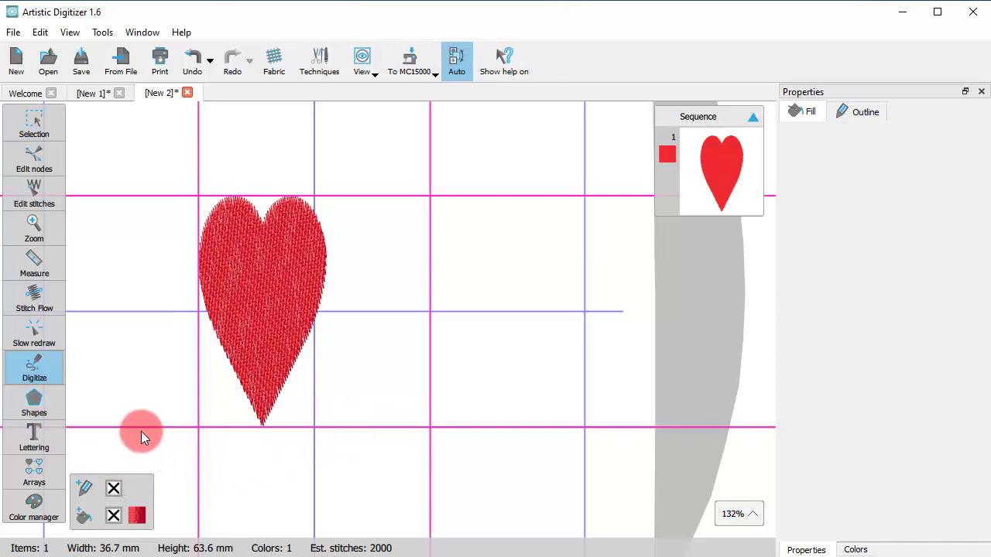
click(121, 455)
click(179, 428)
scroll(250, 470, down, 3)
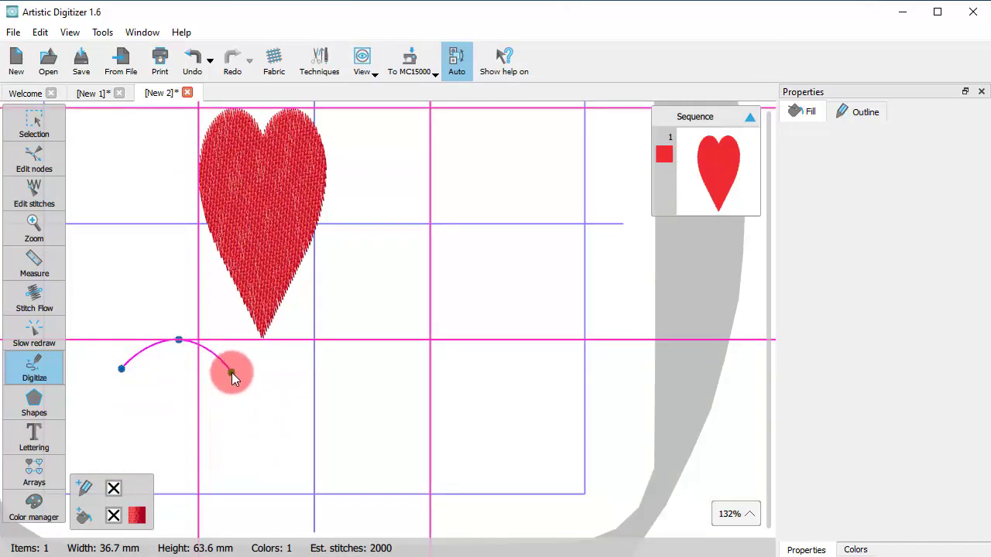
click(232, 372)
click(289, 342)
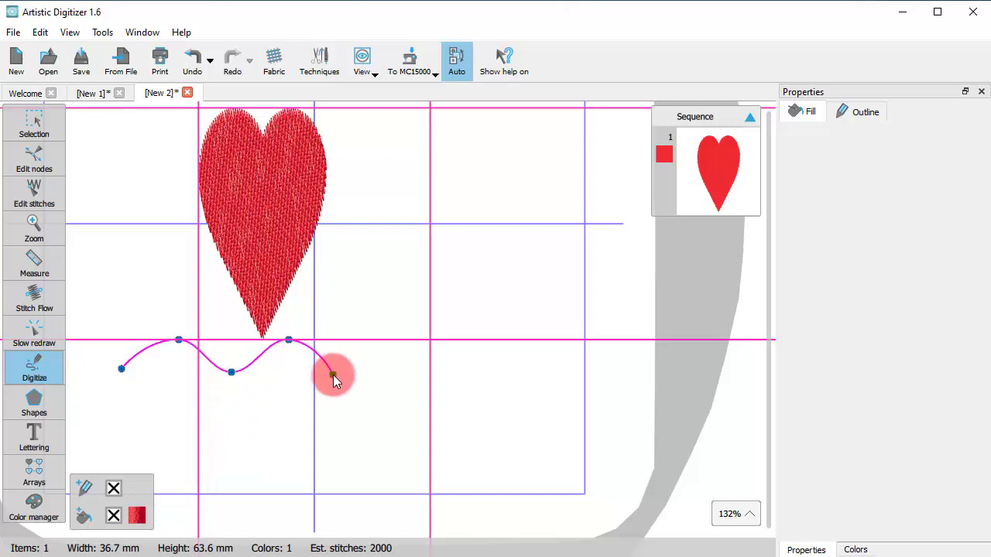
click(333, 375)
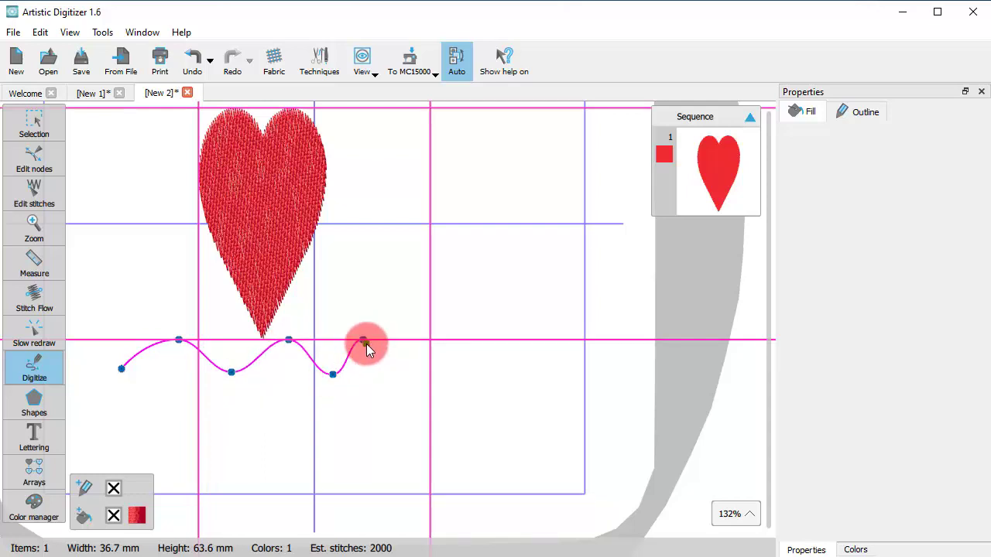
double_click(364, 340)
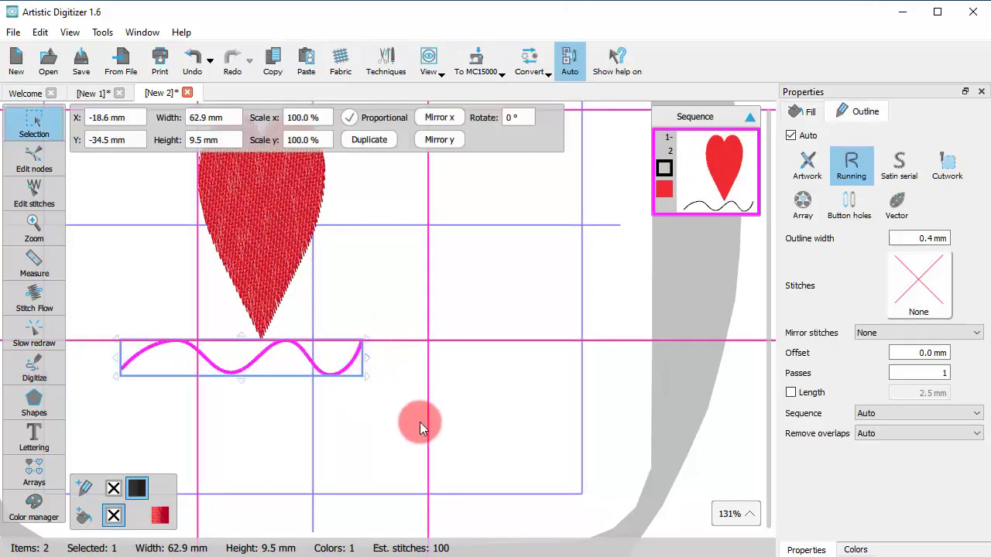
click(538, 324)
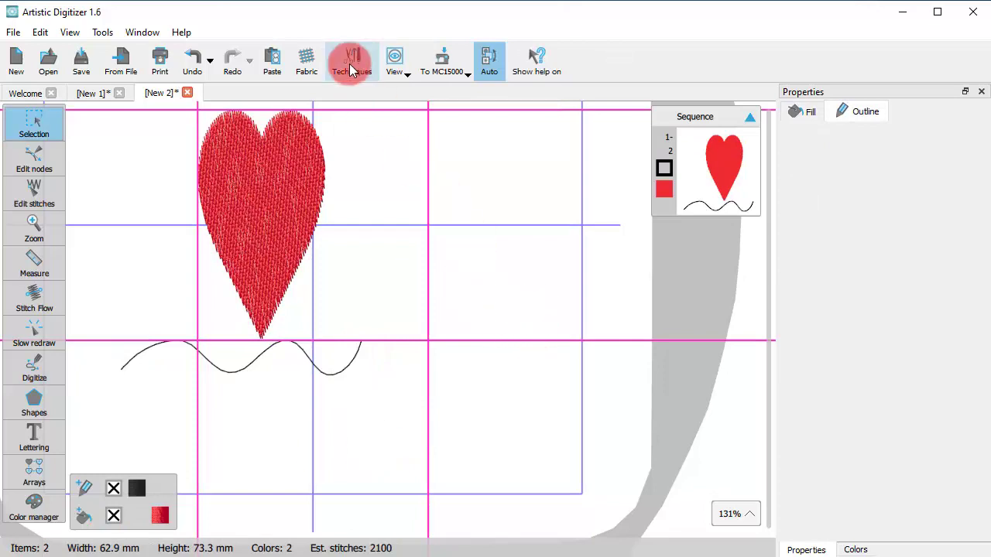
Turn off View > Guidelines > Show, enable Guidelines Snap, then turn Show back on
click(395, 62)
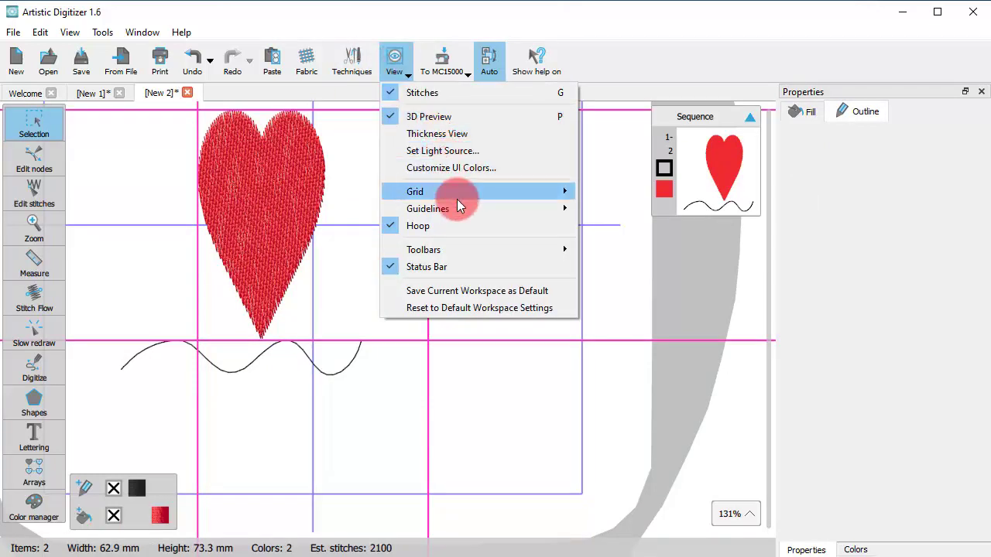
mouse_move(556, 208)
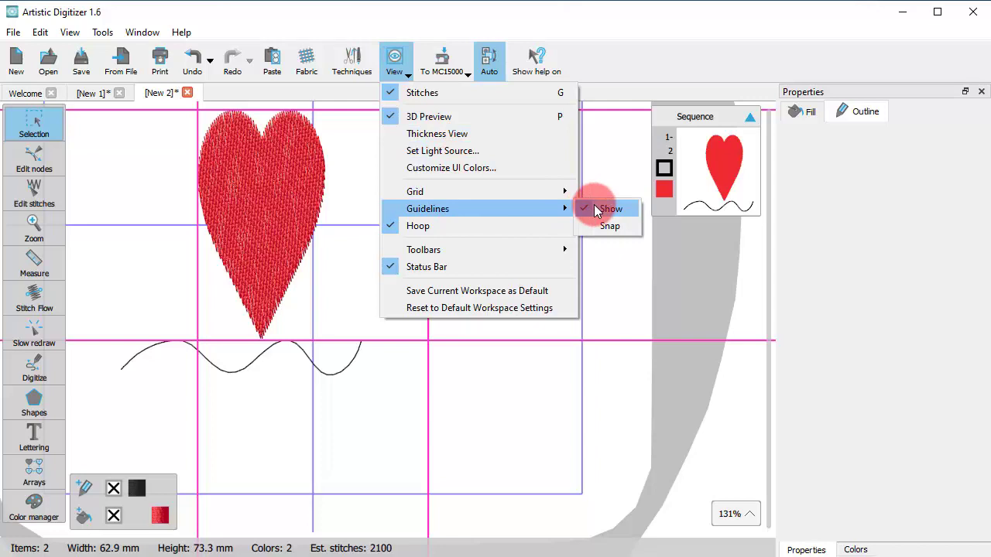
click(596, 209)
click(391, 64)
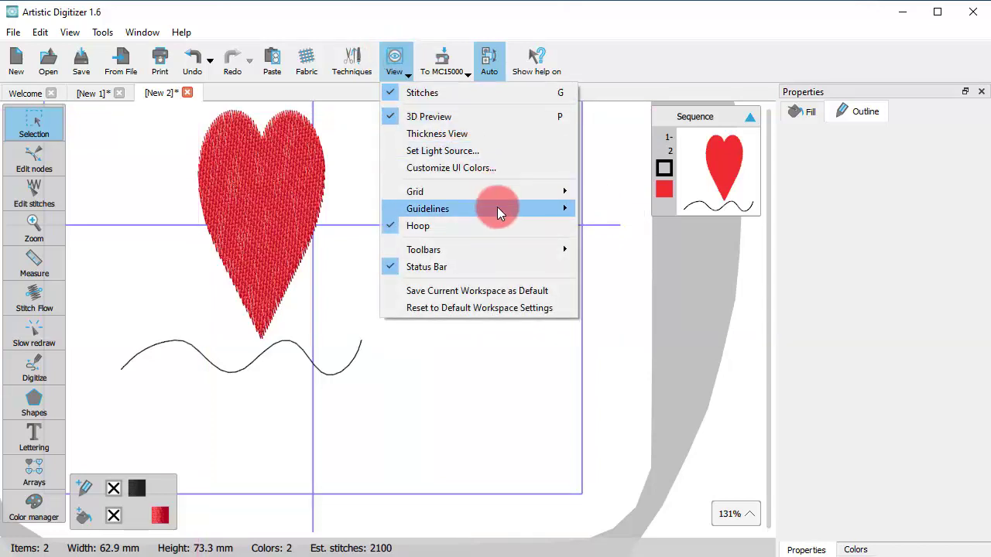
mouse_move(498, 210)
click(600, 225)
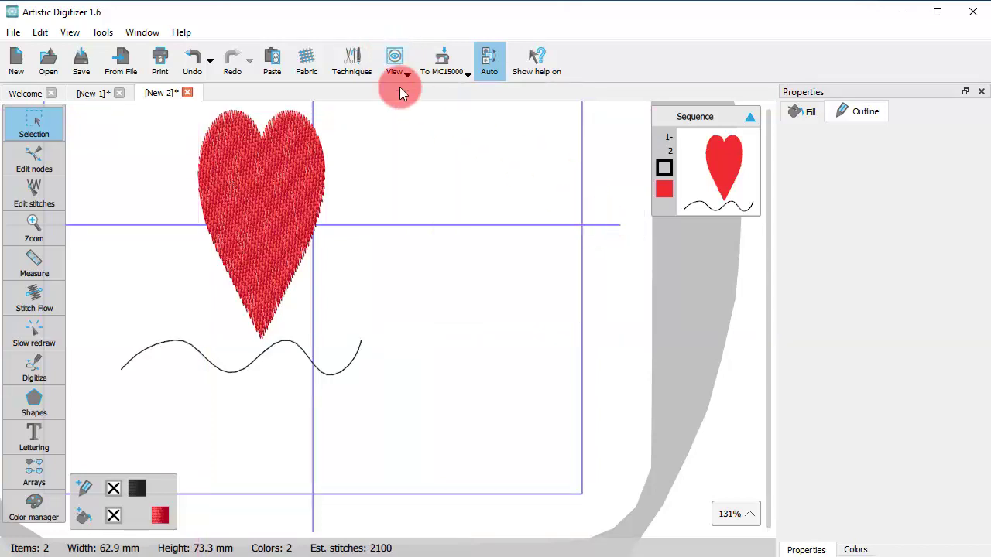
click(392, 62)
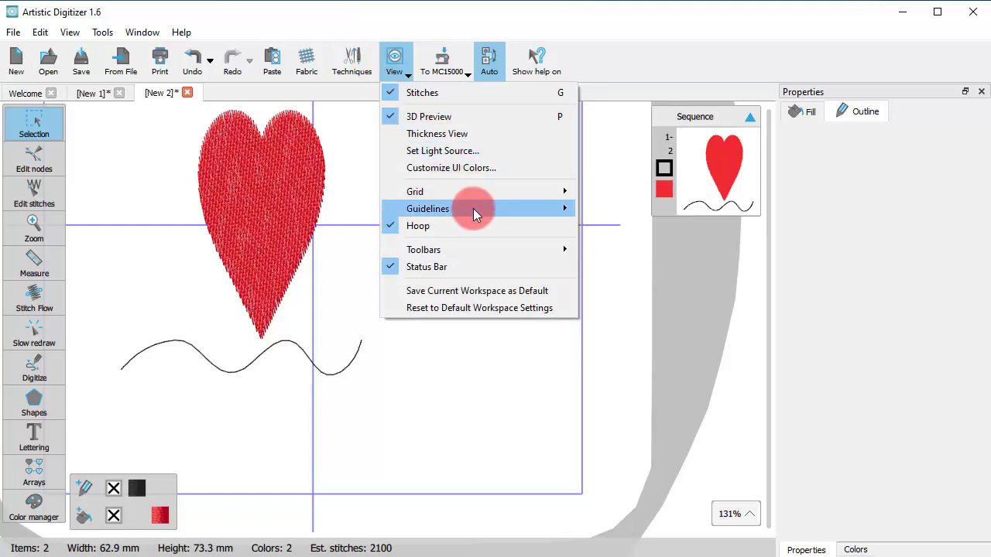
click(594, 208)
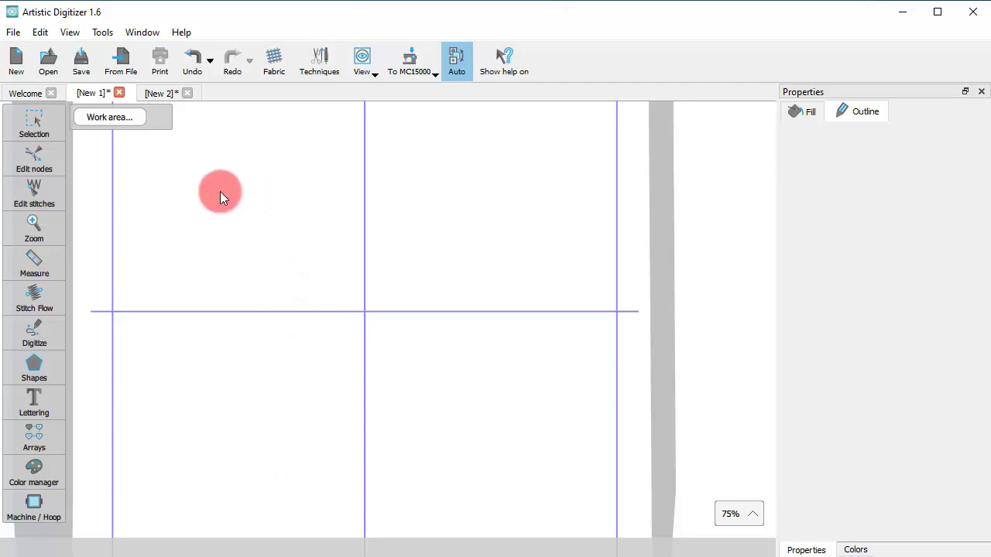
Drag out top and bottom horizontal guidelines, middle and right vertical ones, and a diagonal one
drag(193, 201, 467, 207)
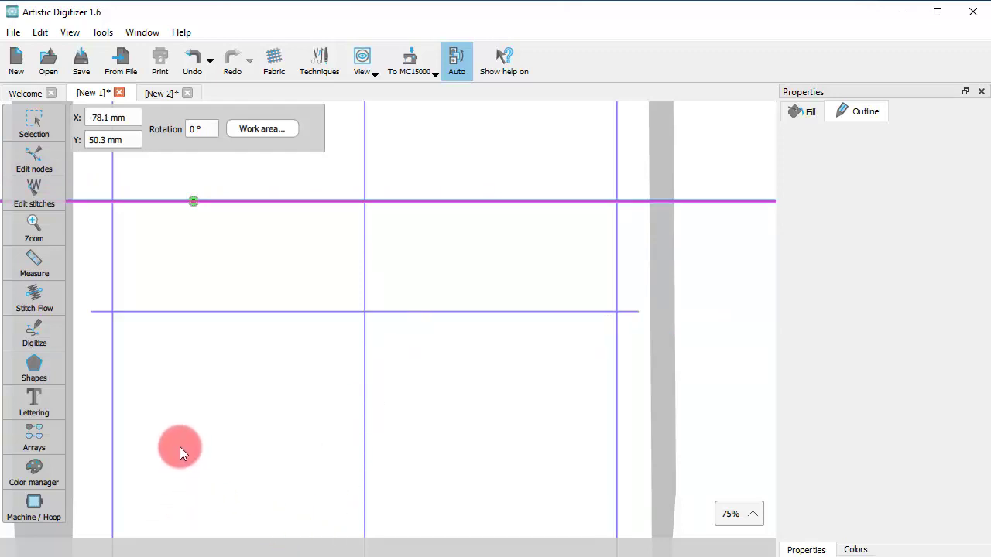
drag(180, 447, 539, 440)
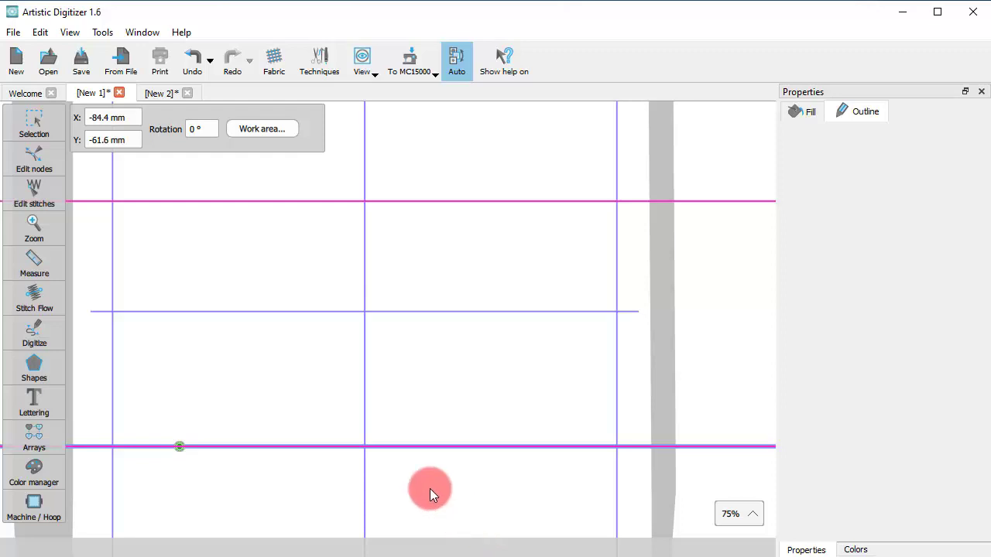
drag(415, 117, 416, 496)
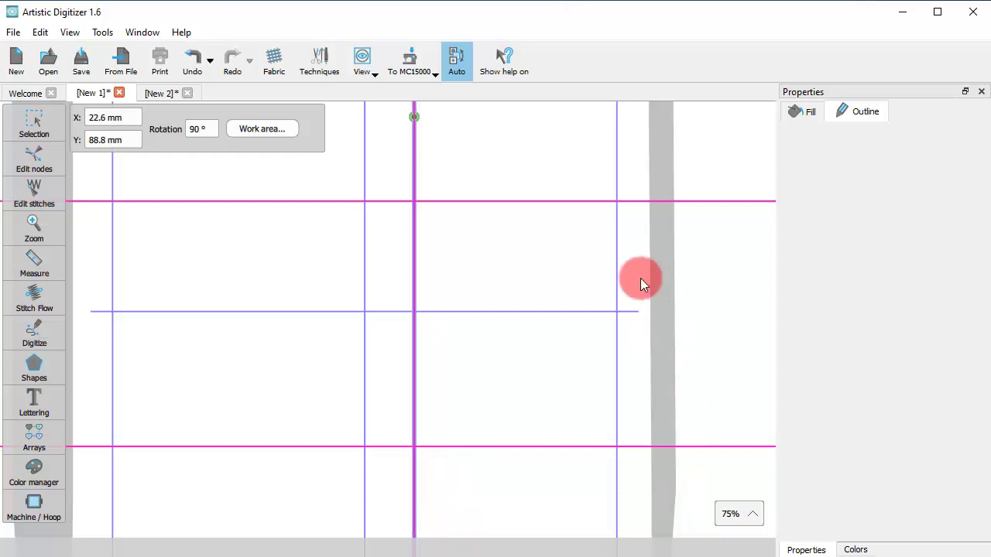
drag(569, 120, 564, 462)
drag(220, 221, 505, 412)
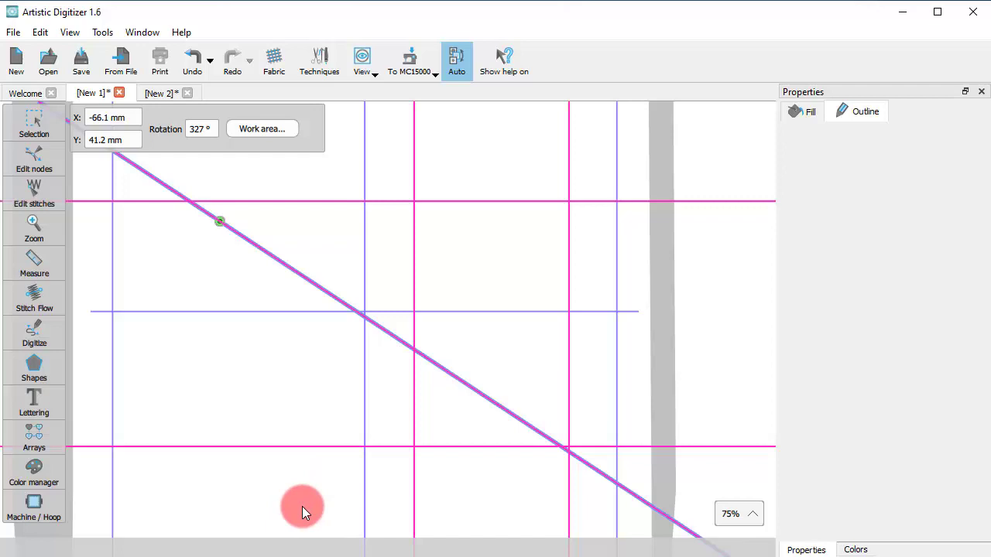
click(332, 202)
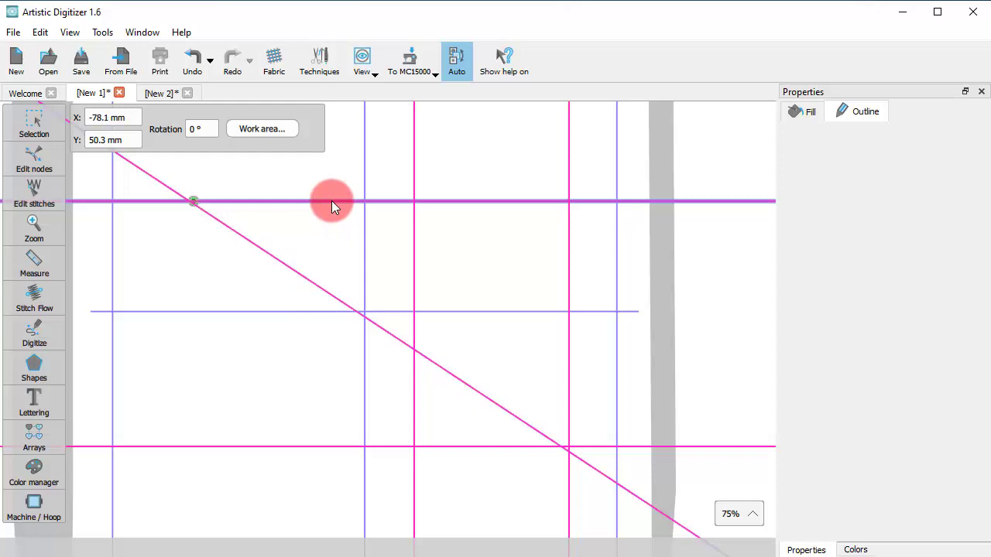
click(412, 321)
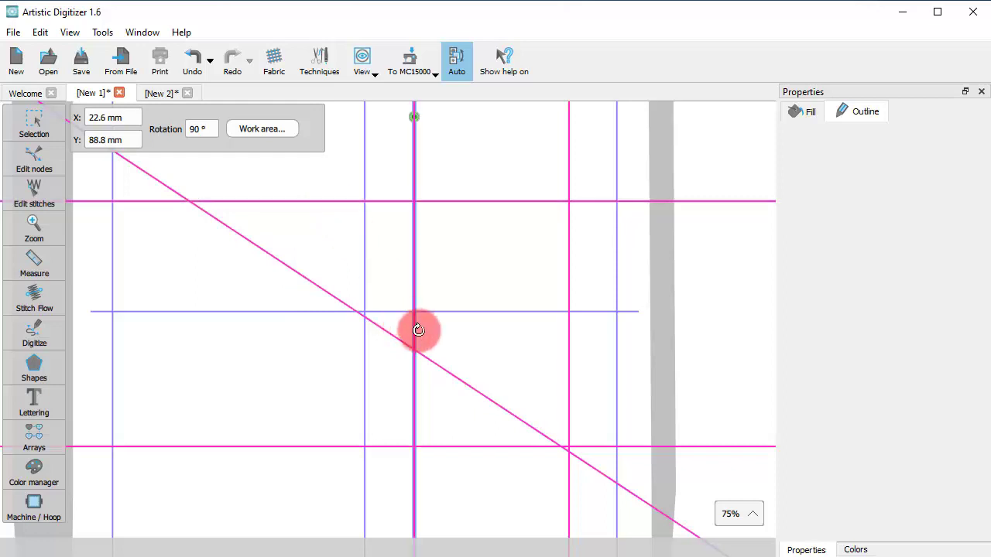
click(477, 392)
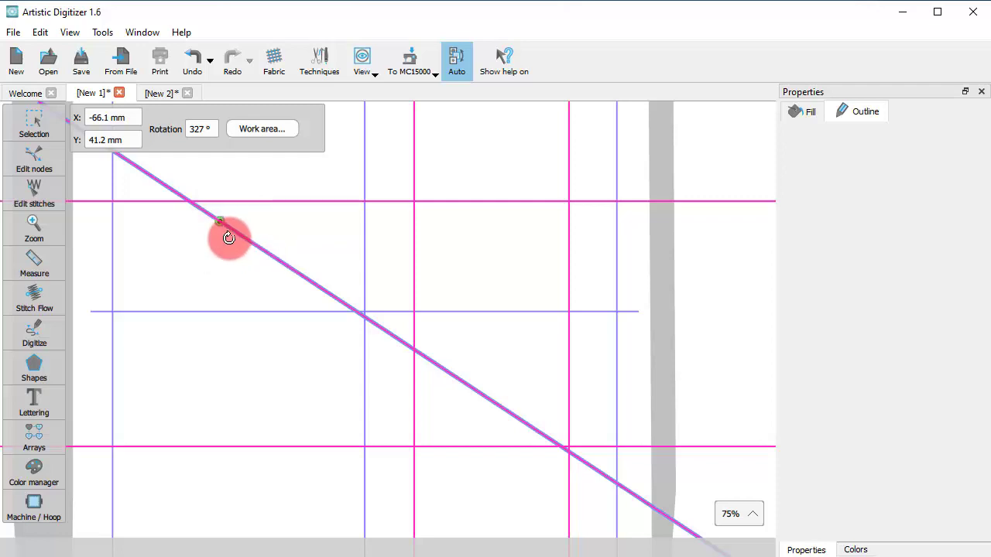
Ctrl-drag the diagonal guideline to a new spot and rotate it, snapping the angle to 120°
drag(219, 221, 226, 311)
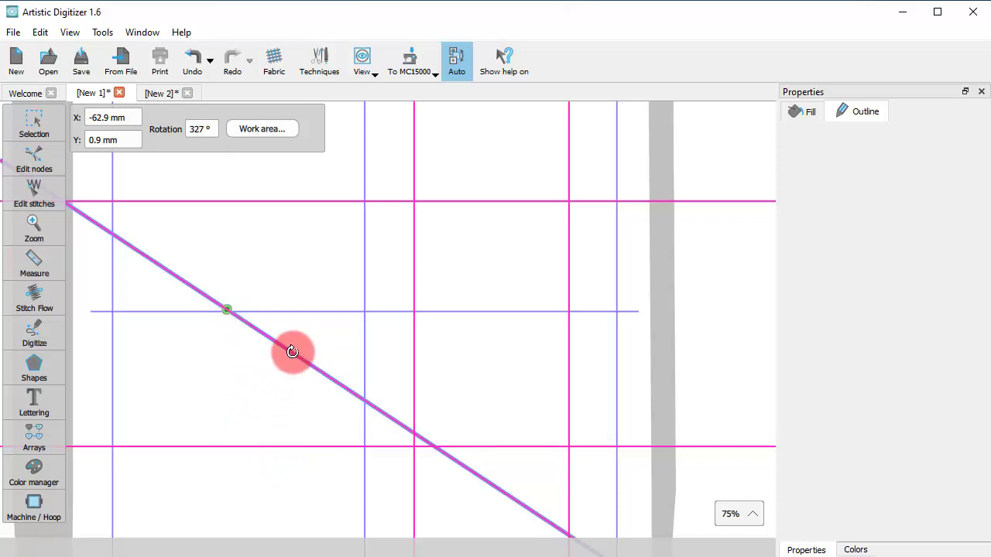
drag(292, 352, 332, 387)
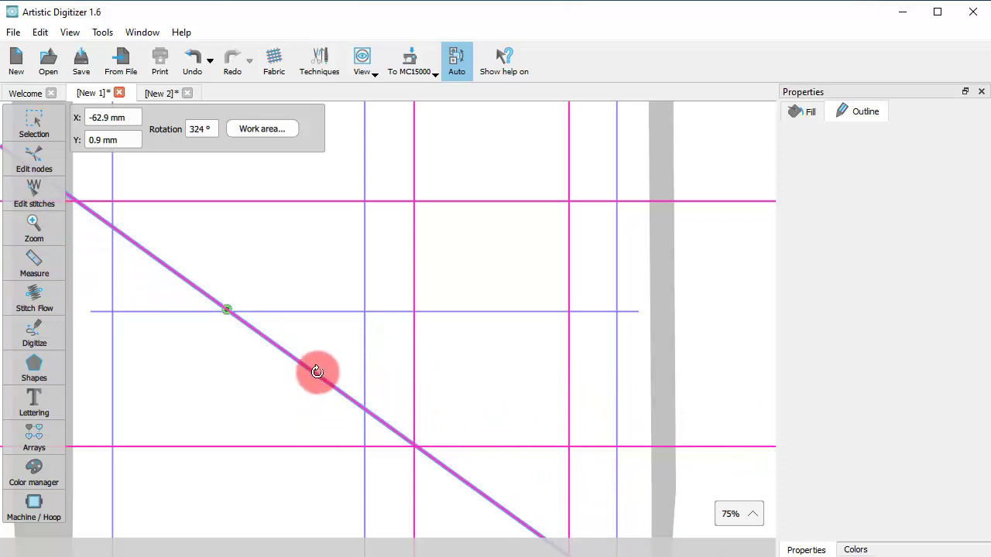
key(ctrl)
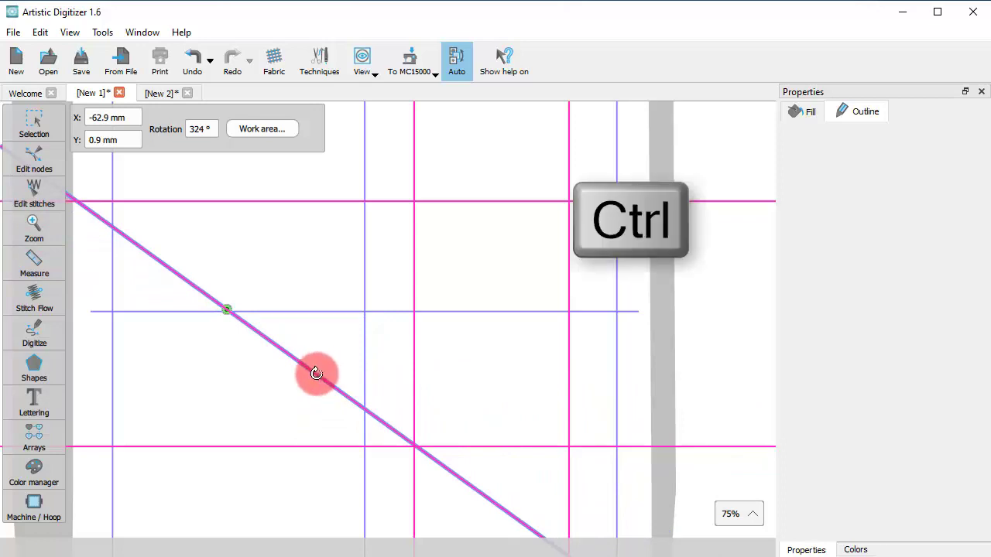
drag(316, 374, 432, 403)
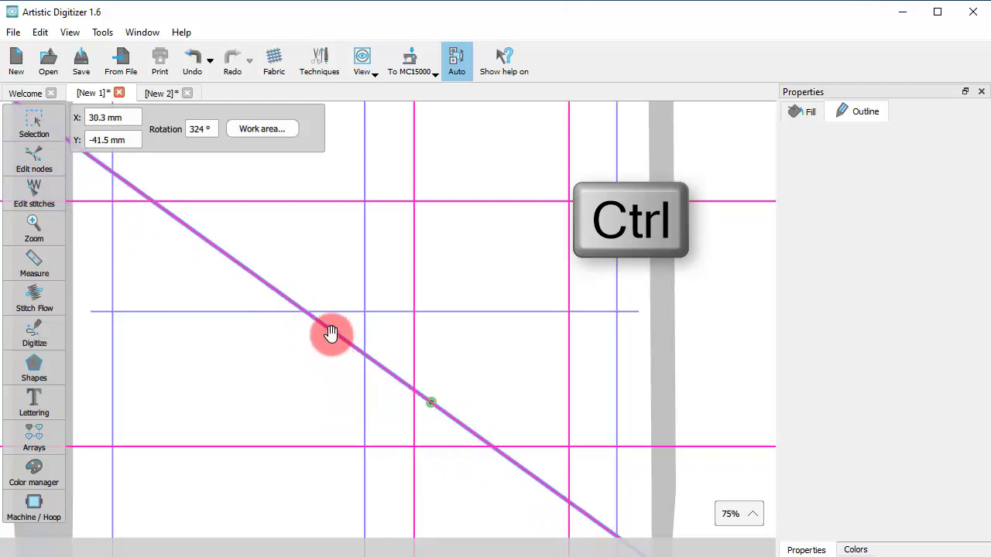
drag(331, 333, 377, 378)
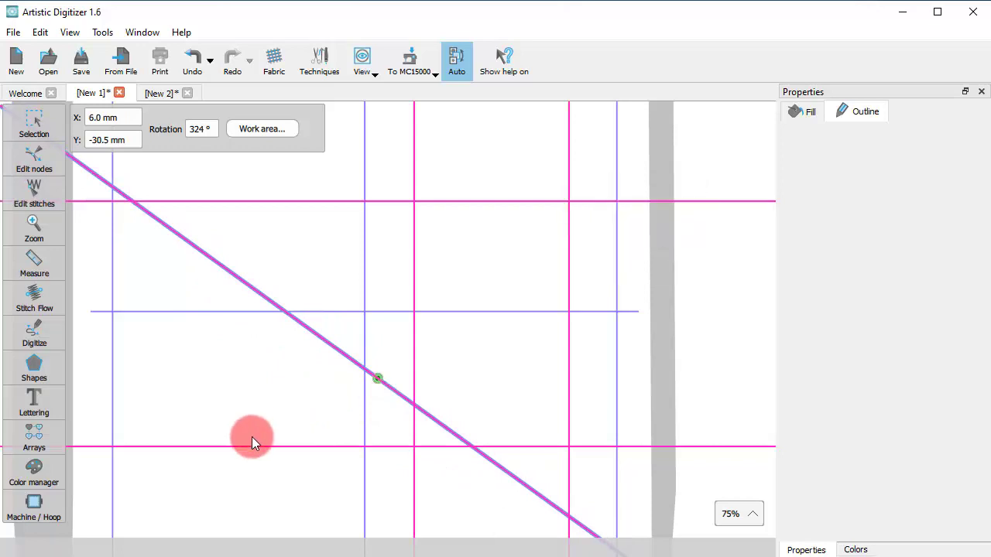
drag(252, 436, 307, 380)
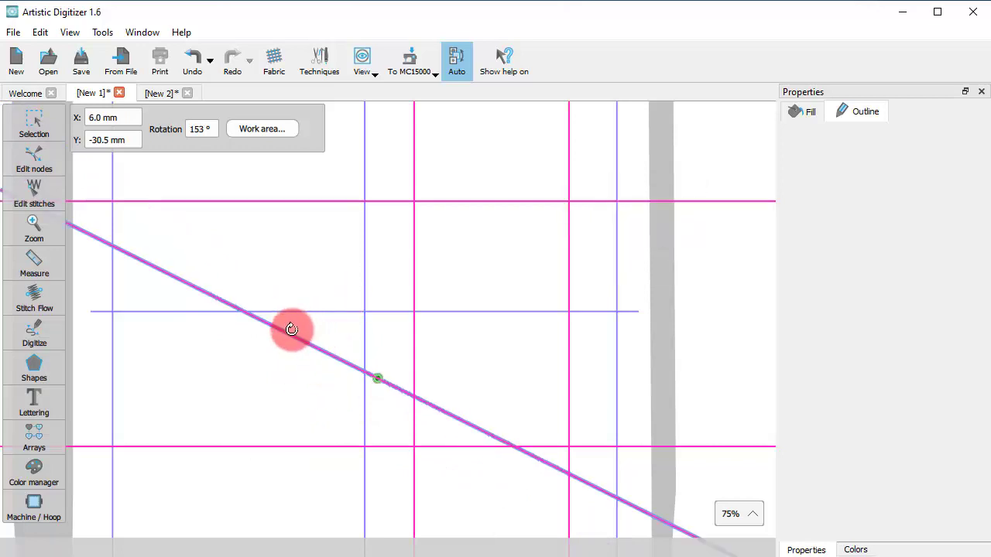
drag(291, 330, 450, 385)
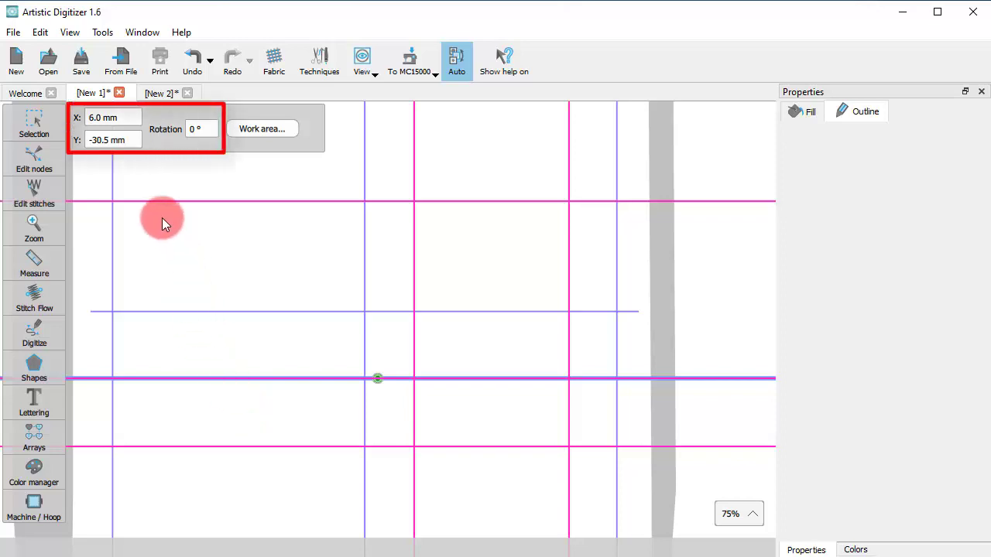
Set the guideline's X position to 0 and its rotation to 90° so it is vertical
double_click(94, 118)
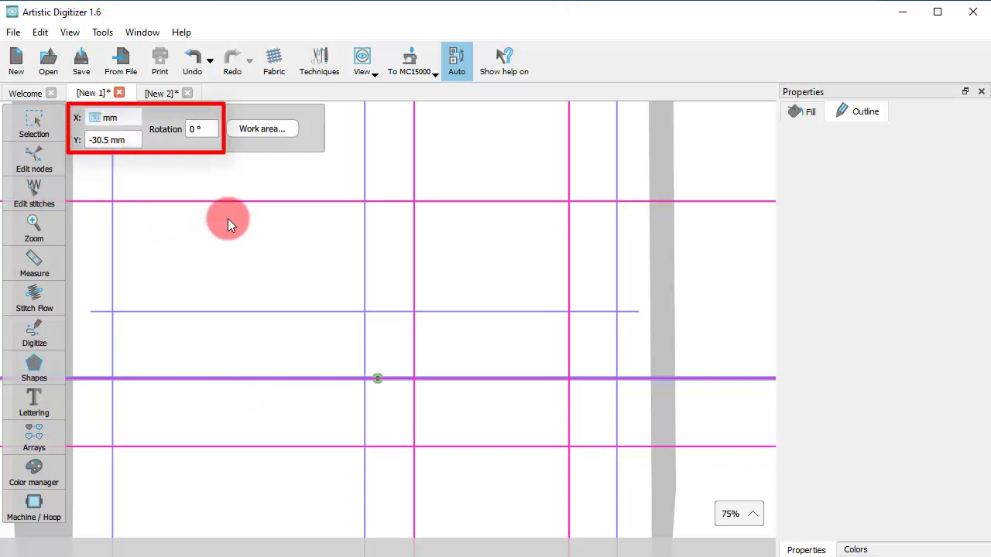
text(0)
key(Return)
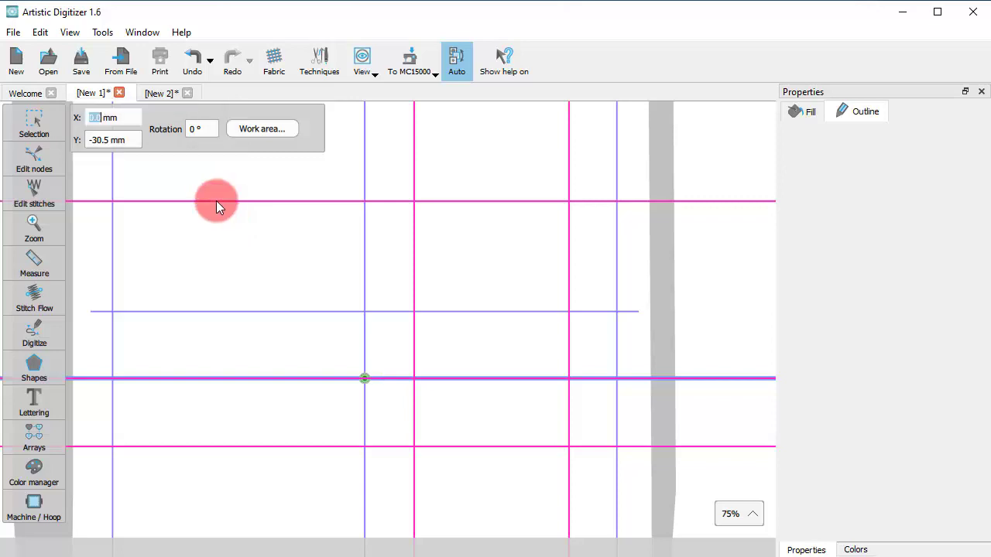
double_click(117, 152)
double_click(195, 128)
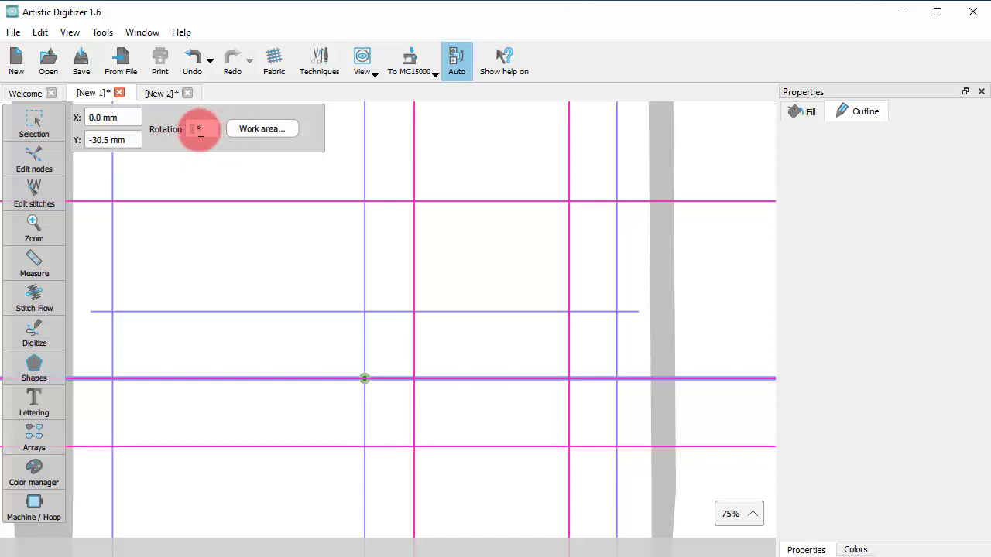
text(9)
text(0)
key(Return)
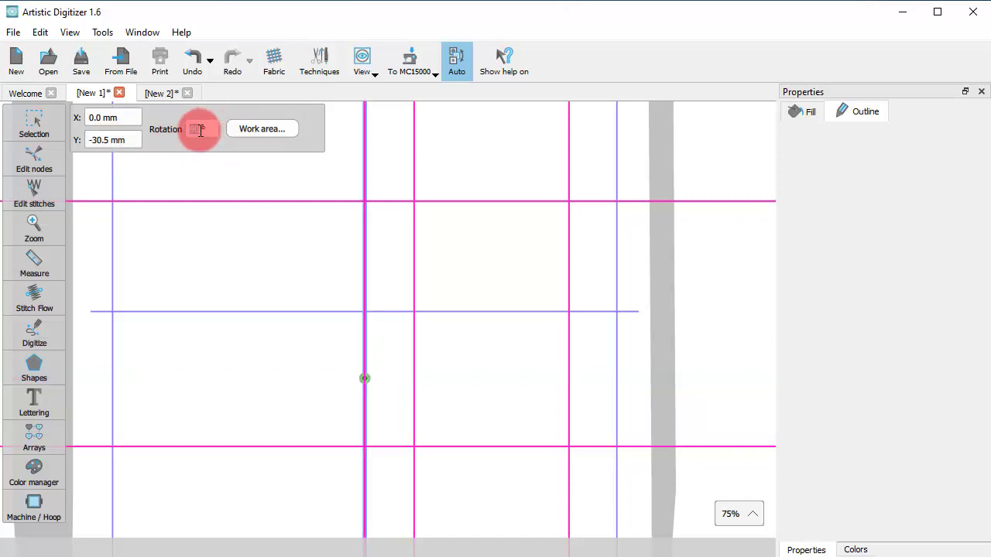
Enter X 0 and Y 30 mm for the guideline's position
click(102, 117)
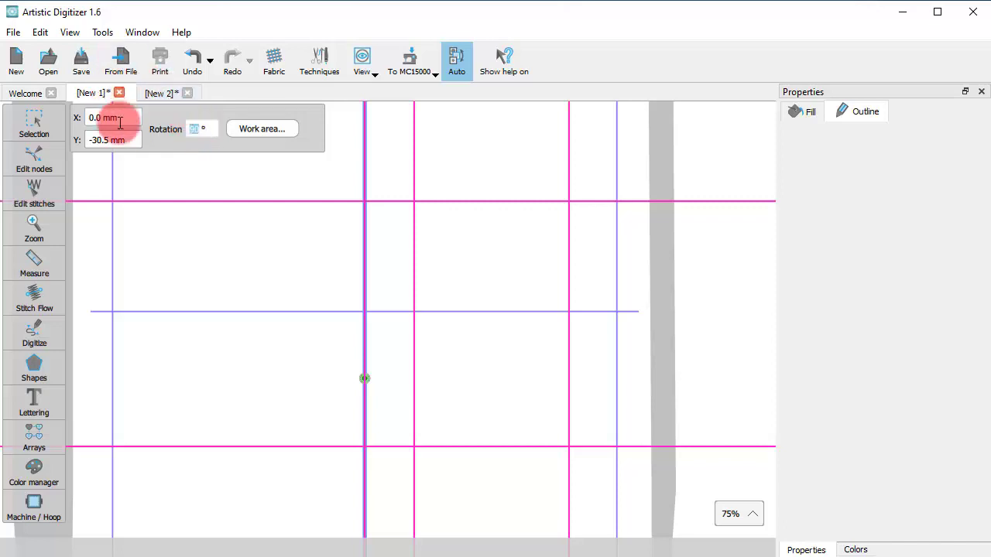
double_click(103, 117)
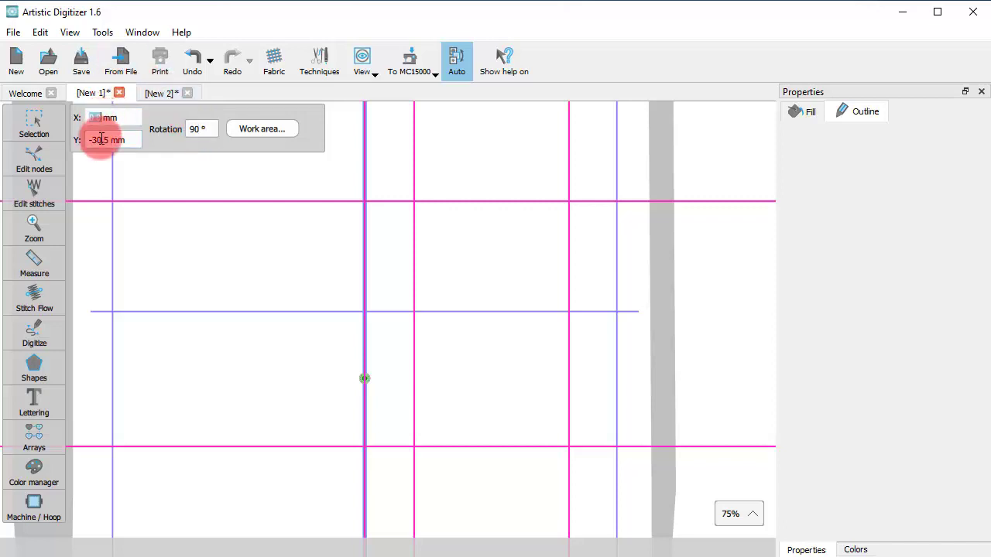
double_click(96, 139)
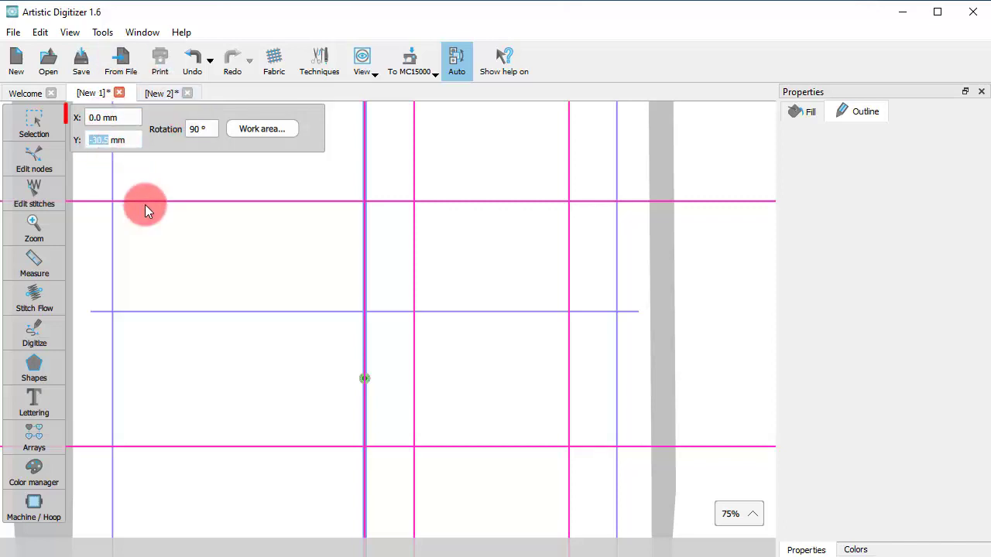
double_click(106, 117)
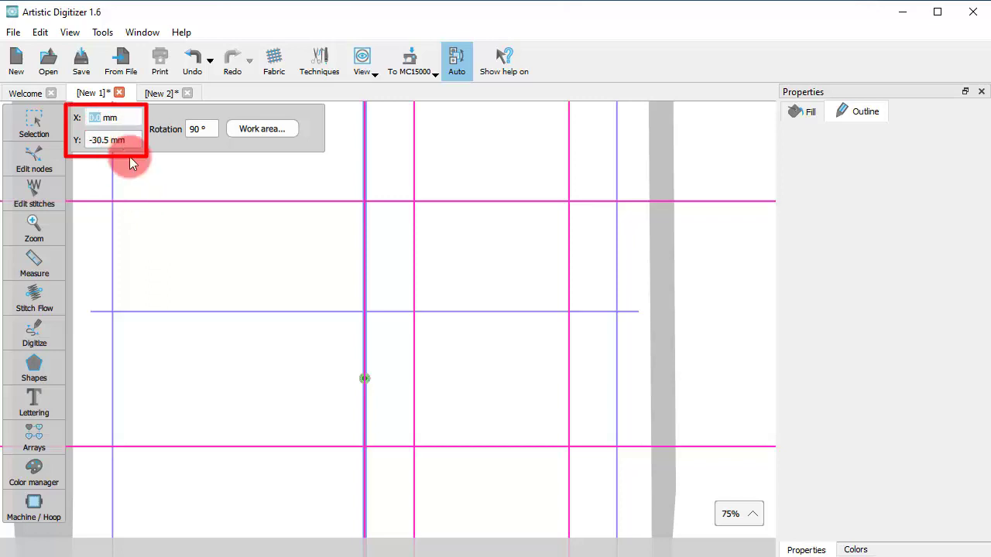
text(0)
double_click(96, 140)
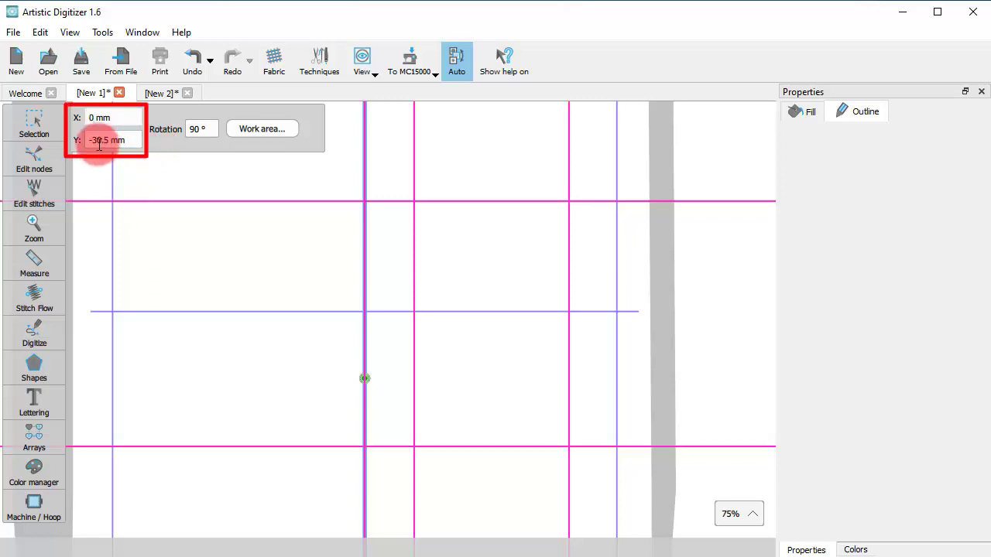
text(30)
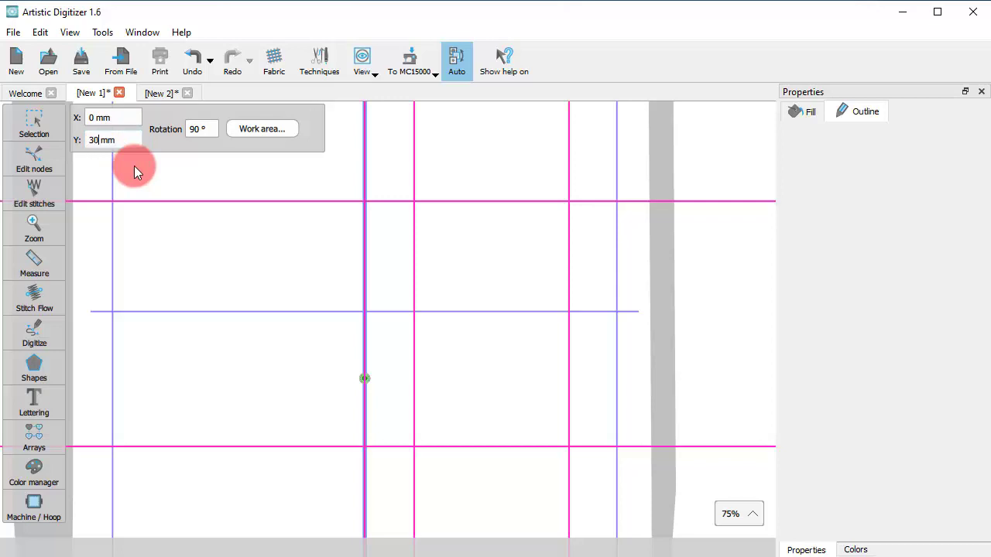
key(Return)
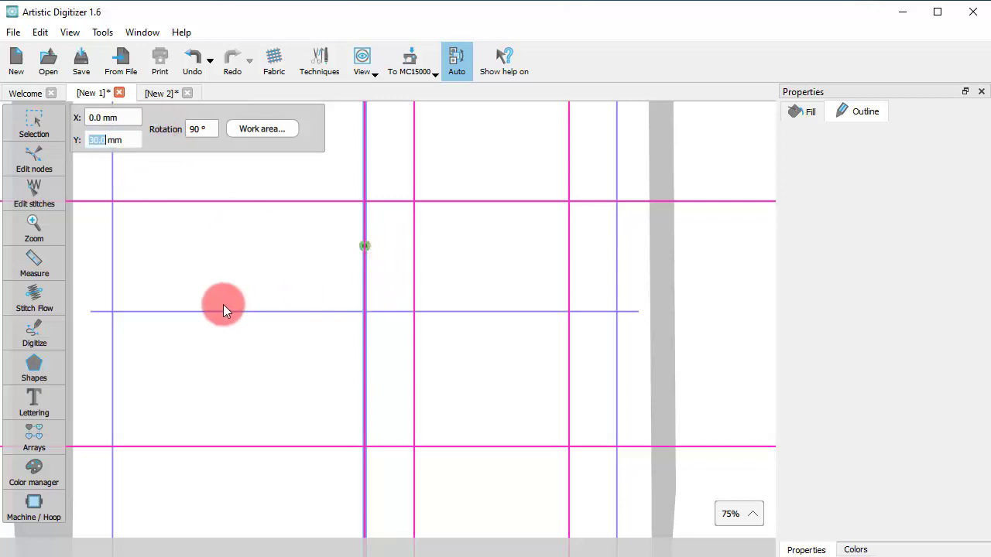
Clear the guideline's Y value back to 0 and delete the upper horizontal guideline
scroll(223, 310, down, 2)
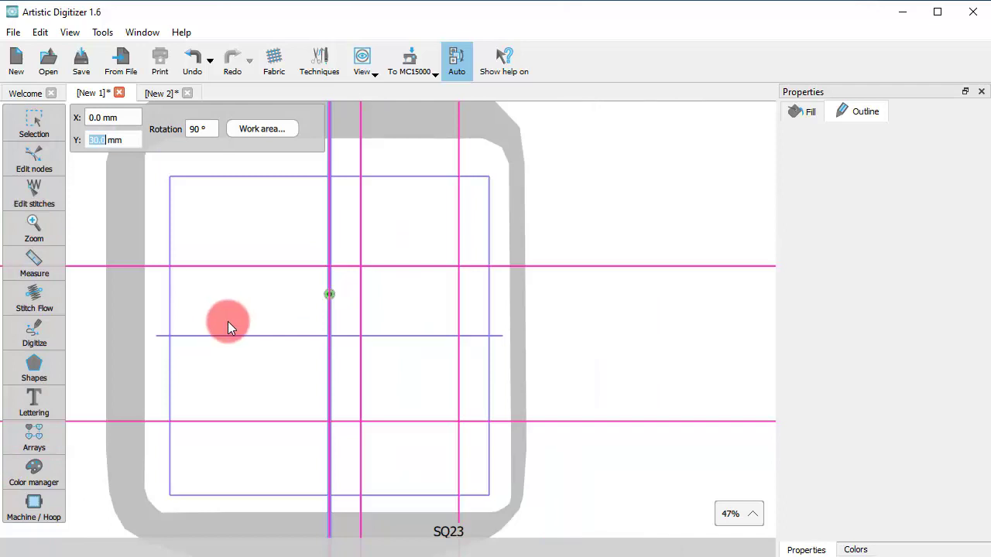
key(BackSpace)
click(290, 264)
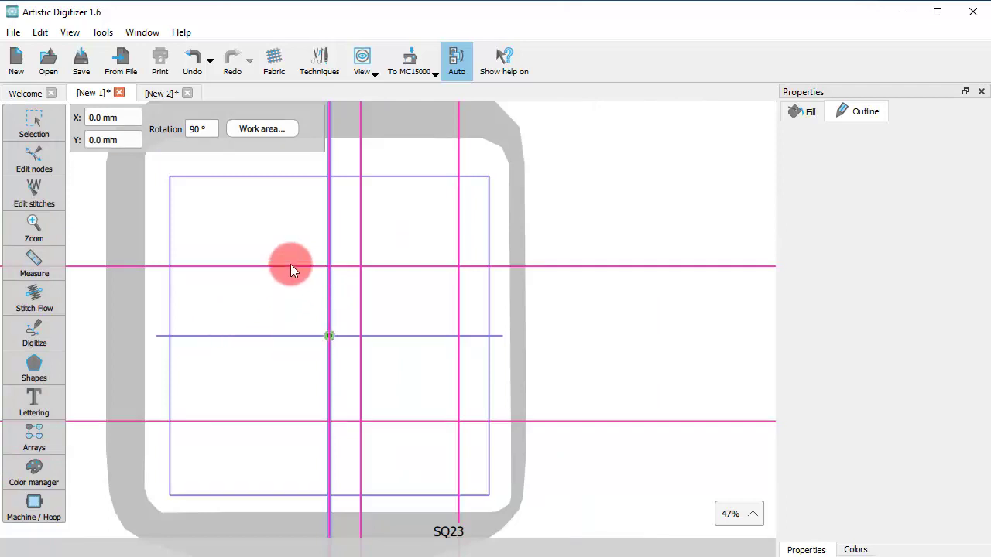
key(Delete)
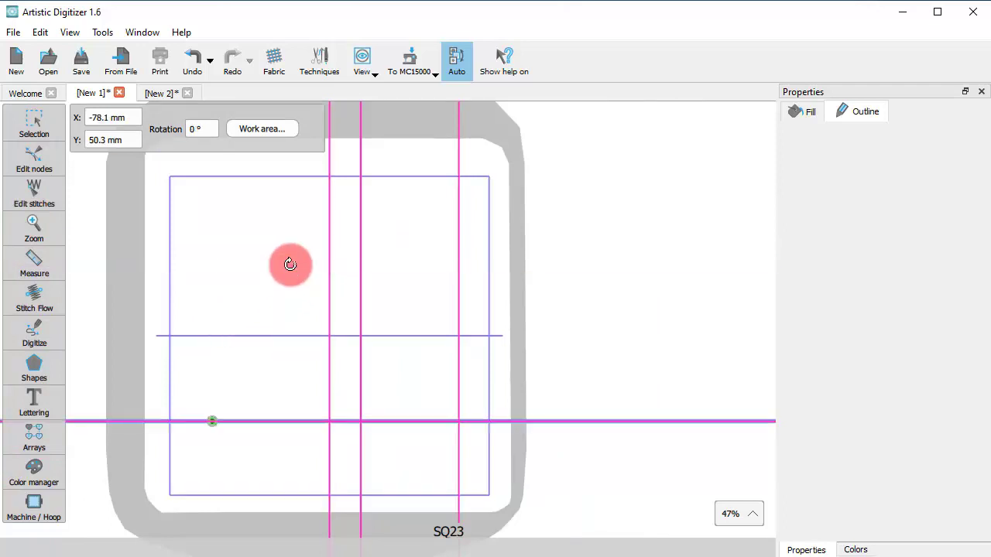
Delete the lower horizontal guideline, then apply a Rectangular work area 150 mm wide, 100 mm tall
key(Delete)
key(Delete)
key(Delete)
key(Delete)
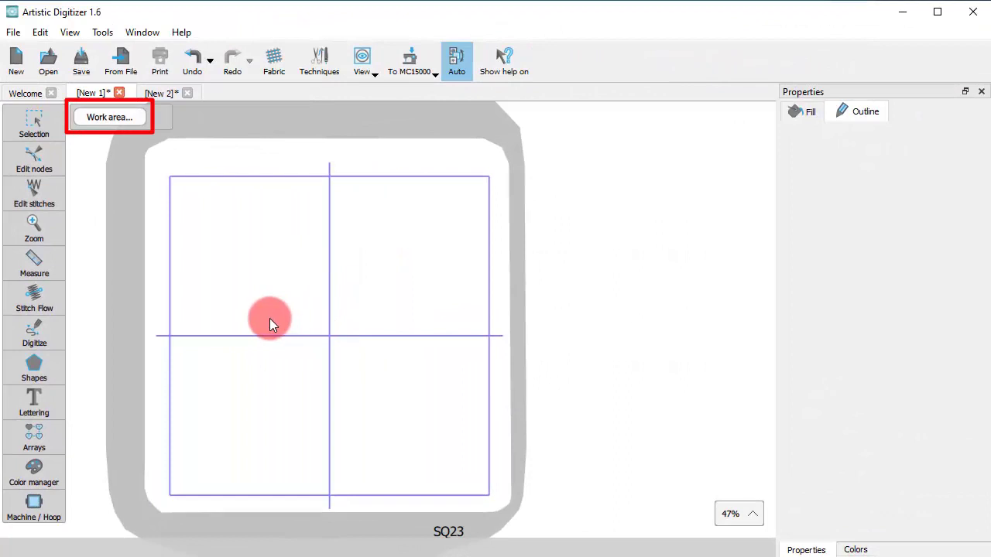
click(94, 117)
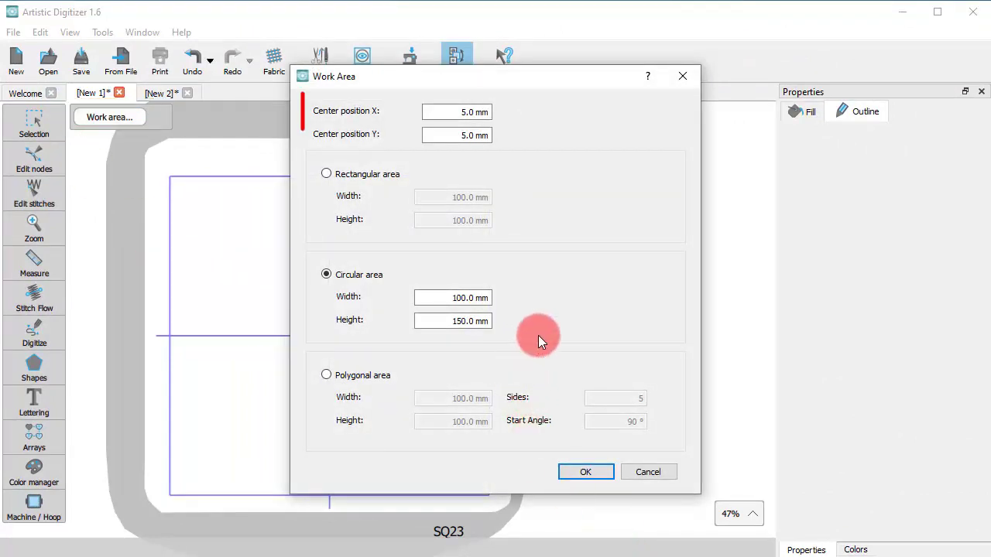
click(469, 136)
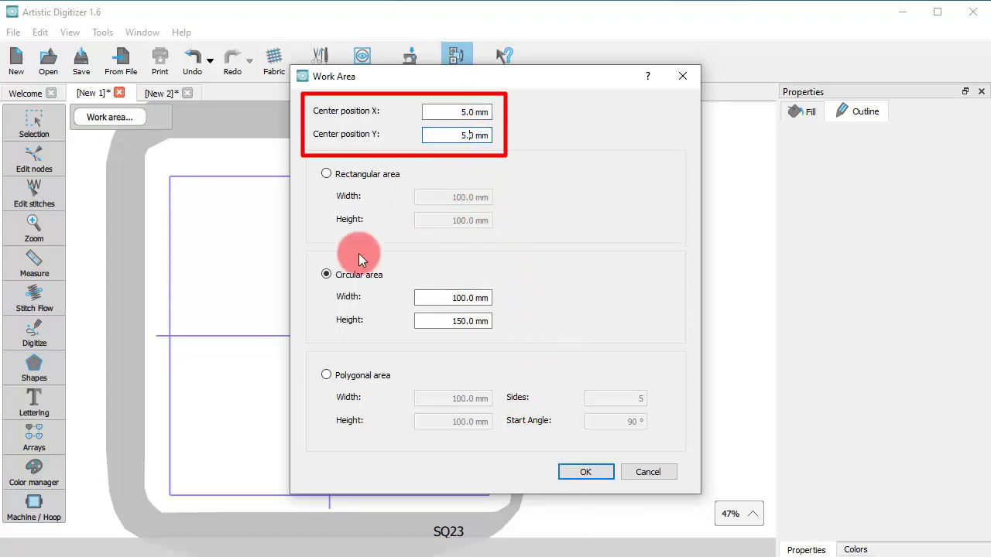
click(353, 174)
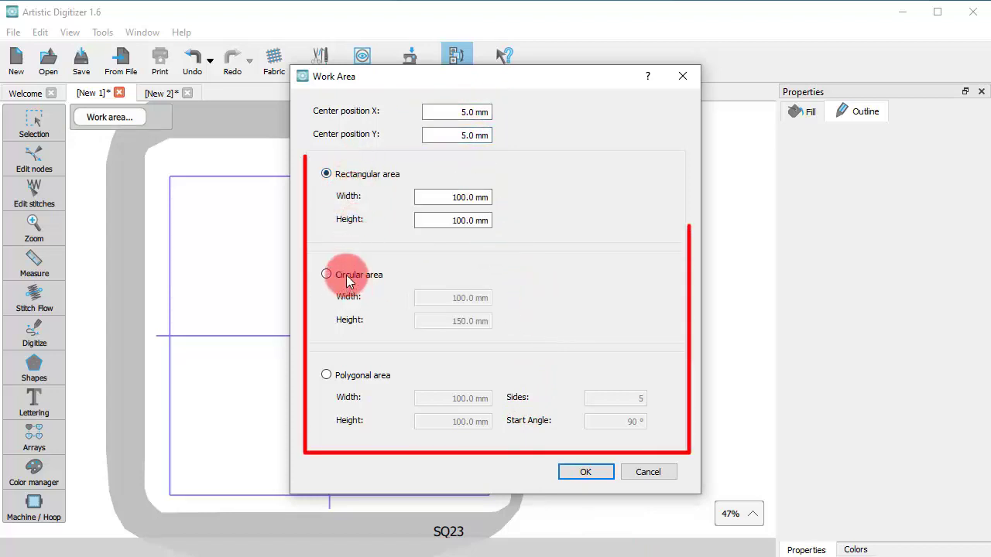
click(346, 278)
click(328, 174)
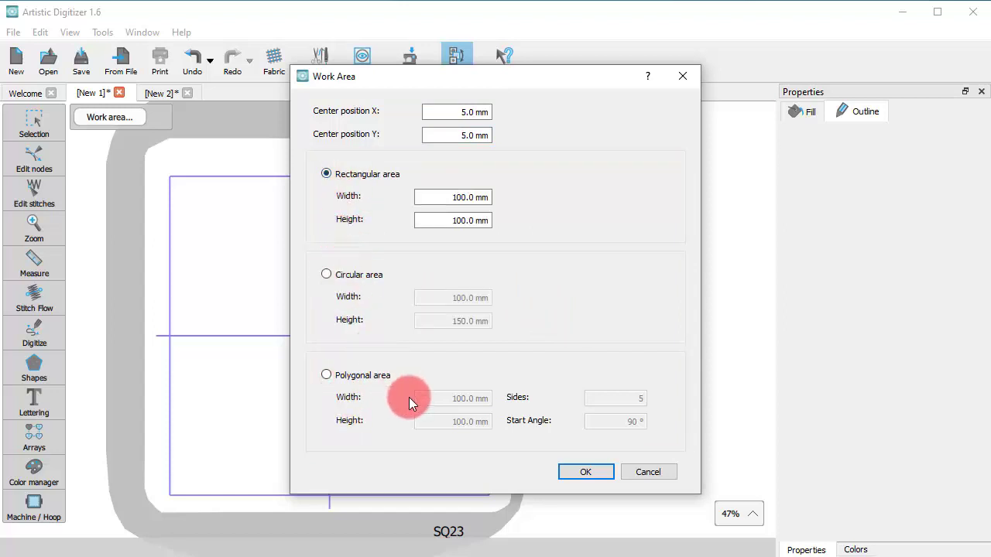
drag(454, 198, 475, 197)
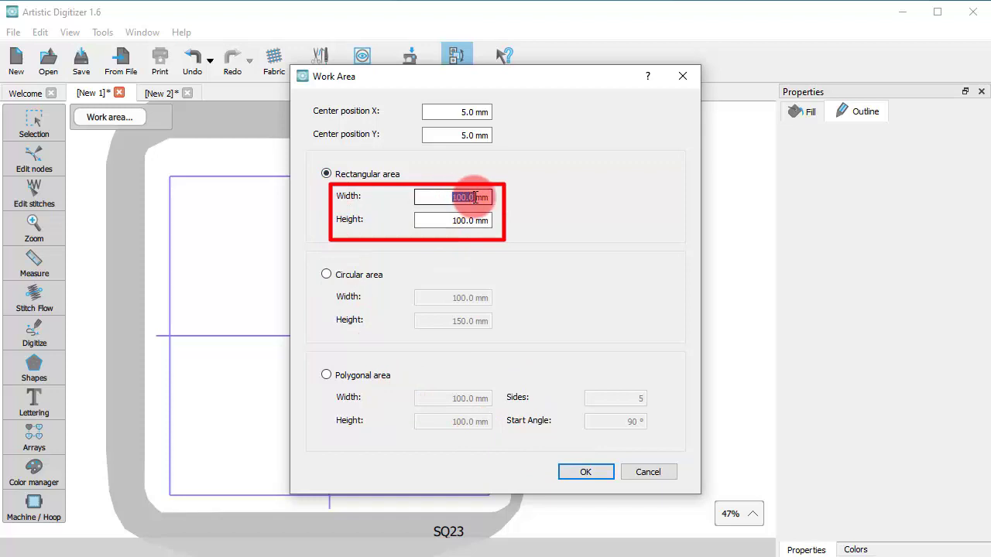
text(150)
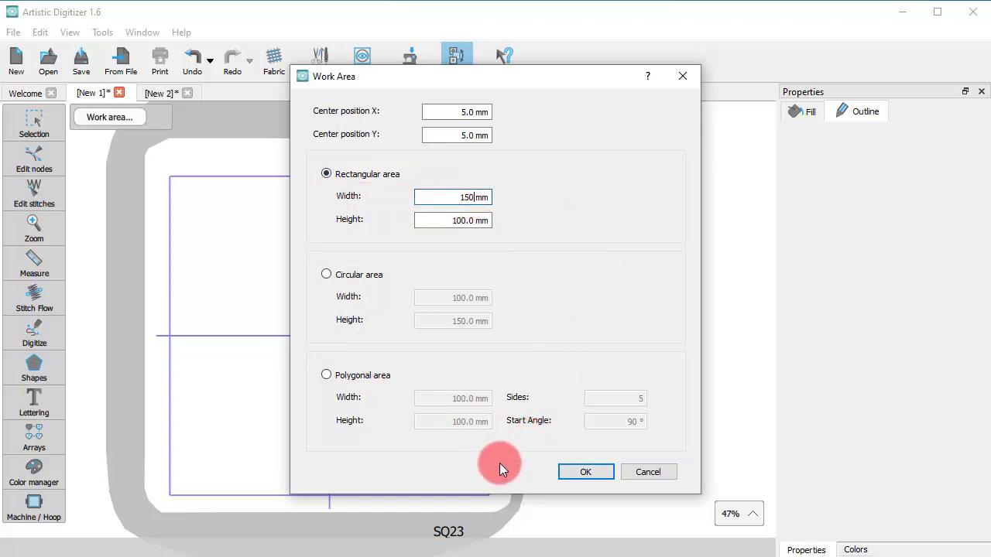
click(579, 472)
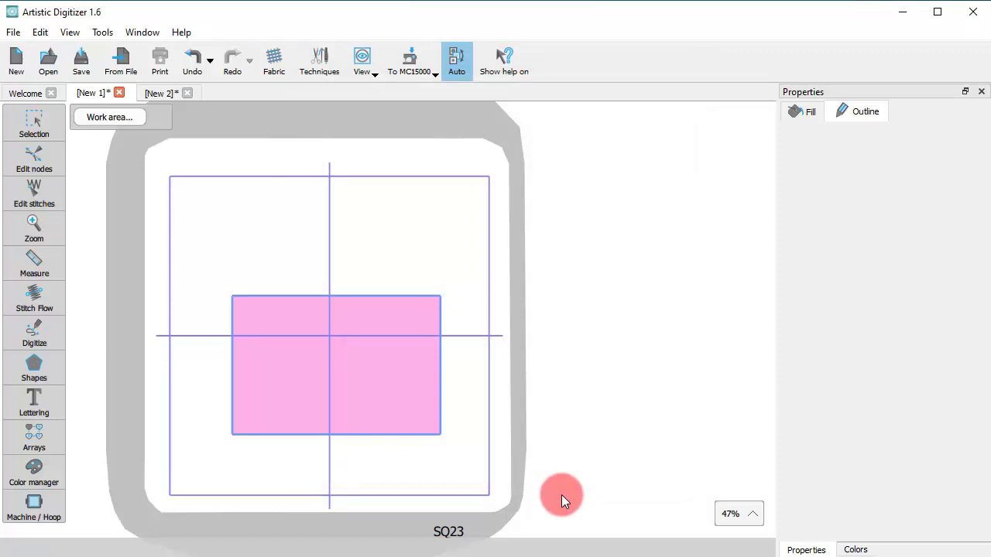
Drag the pink rectangular work area to X 0.0, Y 30.1 mm, then delete it
click(182, 319)
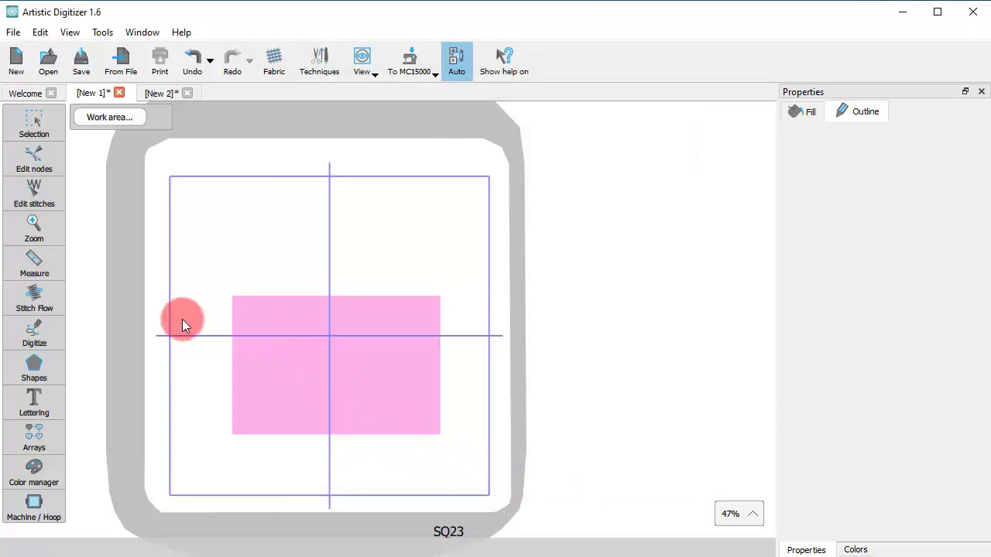
click(250, 391)
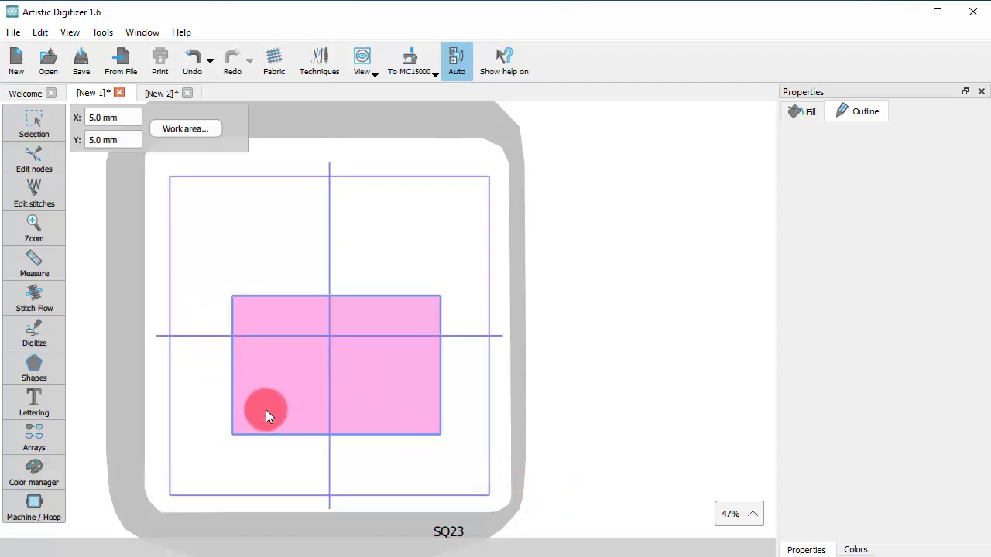
drag(280, 393, 271, 359)
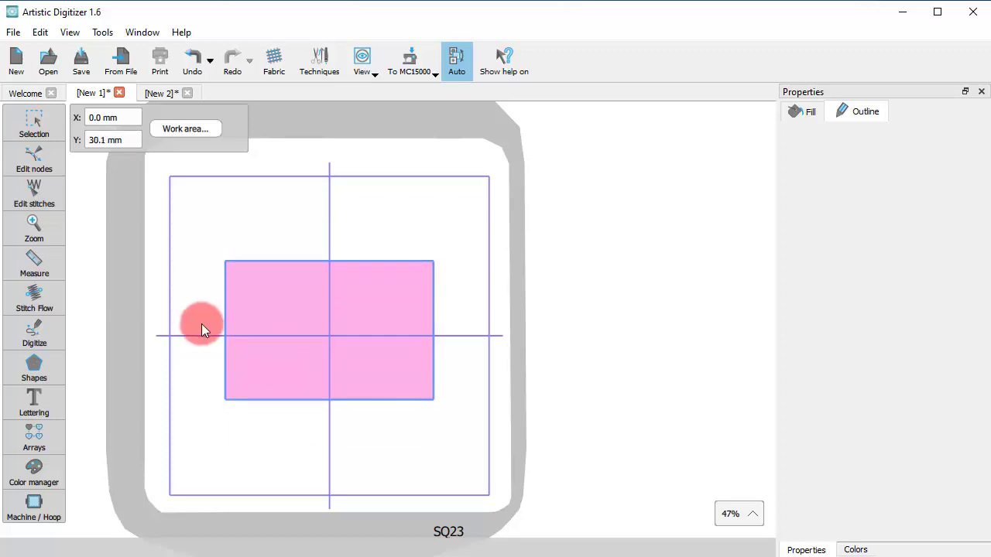
key(Delete)
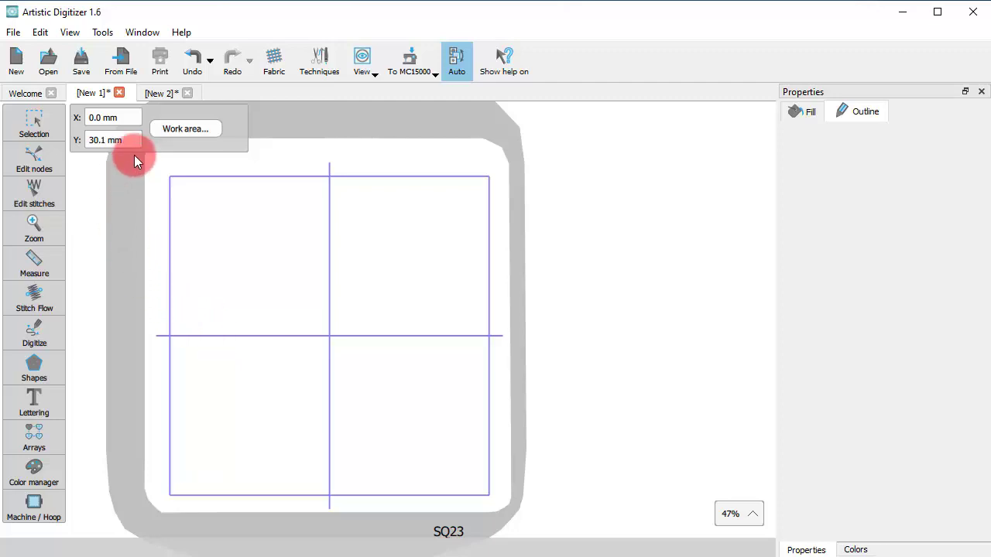
Apply a Circular (elliptical) work area and centre it on the crosshair
click(184, 139)
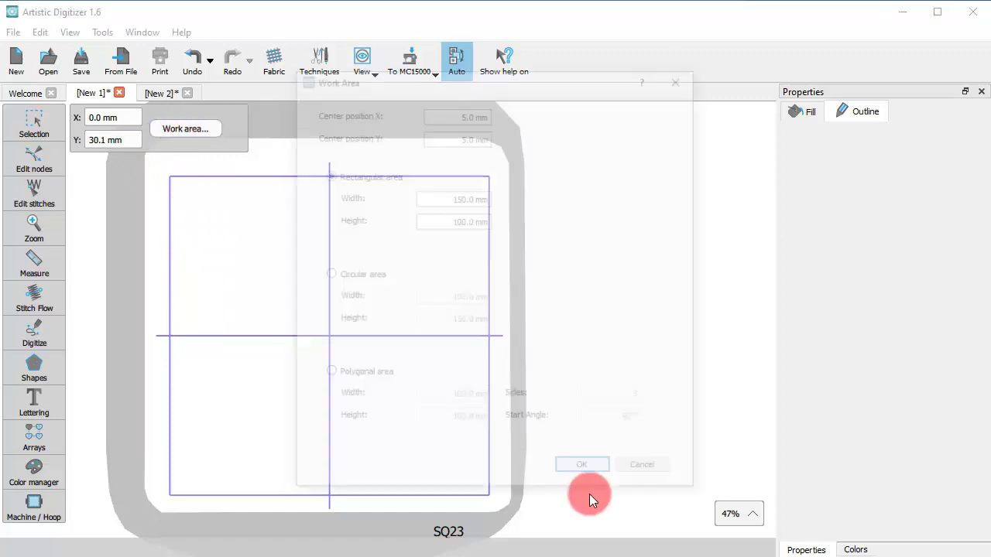
click(365, 277)
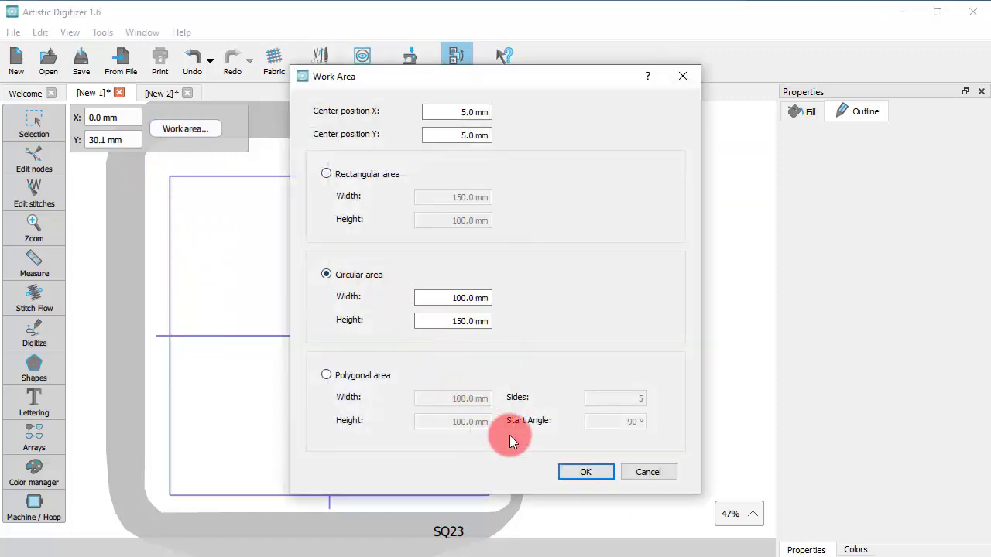
click(572, 468)
drag(359, 399, 345, 367)
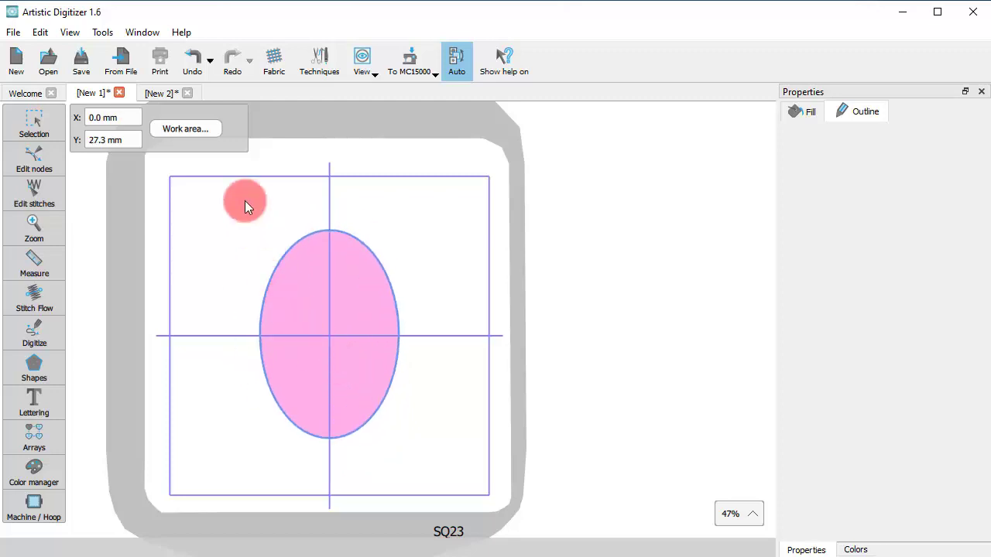
Replace it with a Polygonal work area of 6 sides, start angle 30, and move the hexagon
click(202, 128)
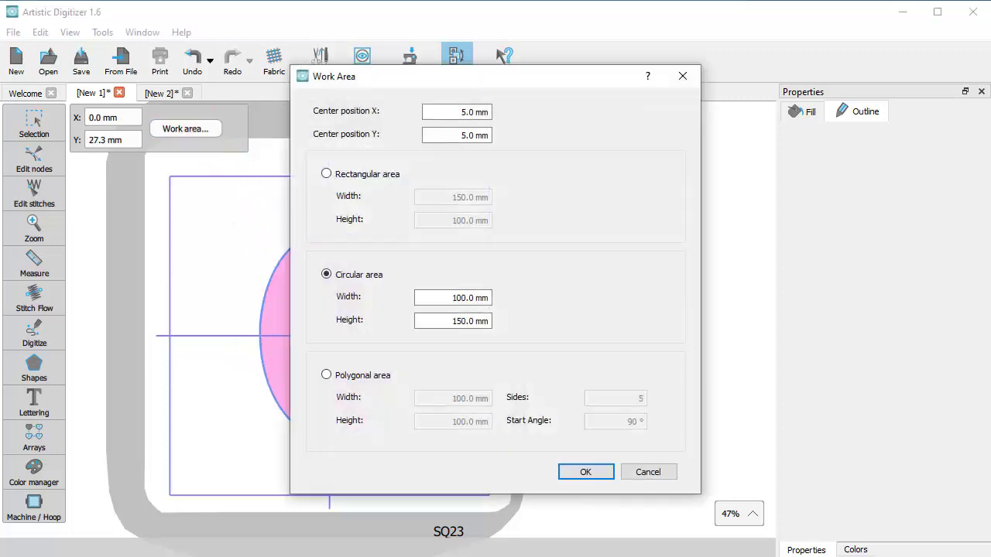
click(376, 176)
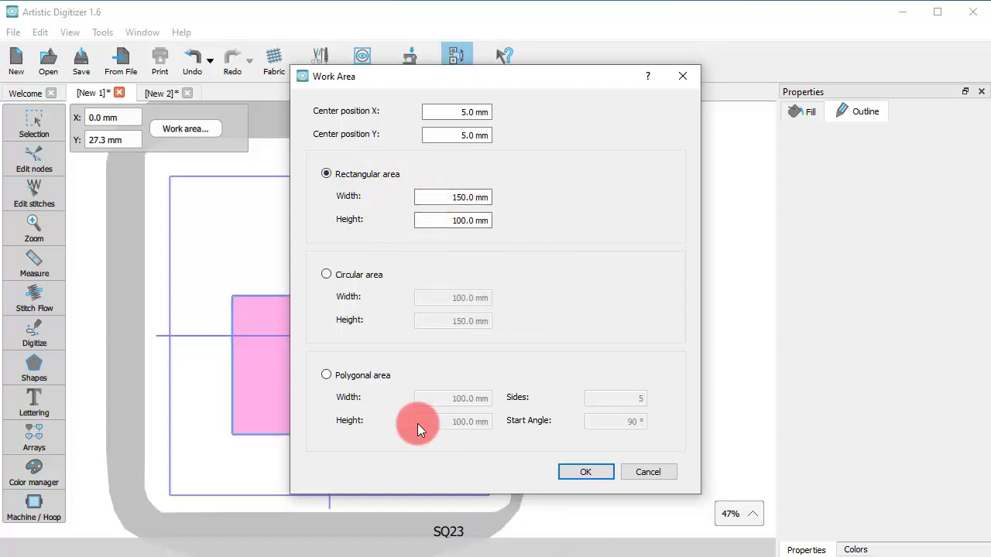
click(357, 375)
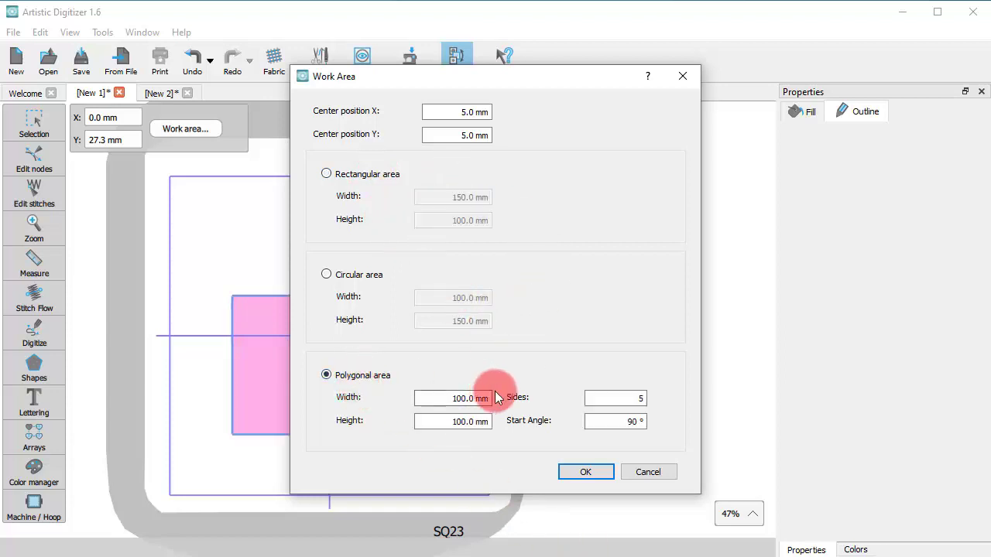
double_click(622, 403)
text(6)
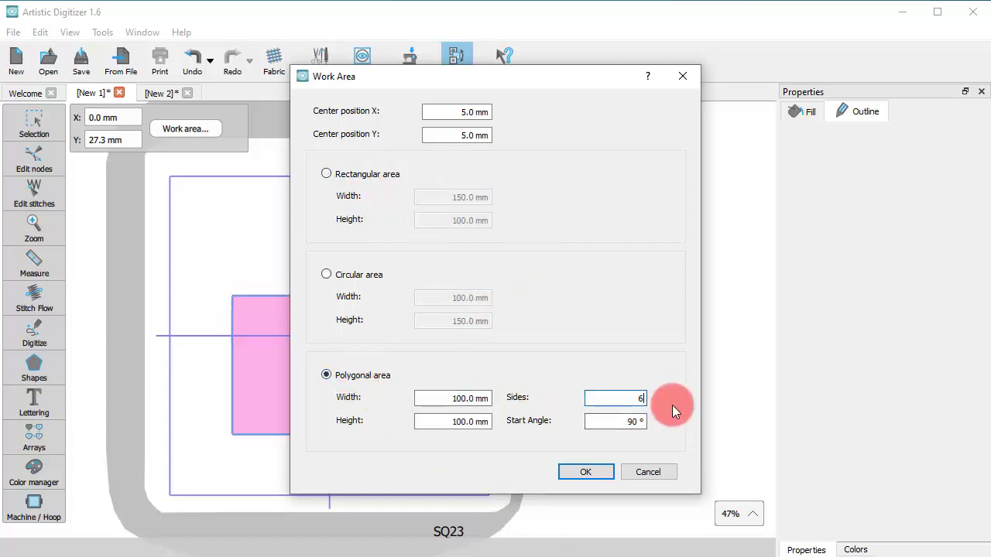
double_click(619, 421)
text(30)
click(585, 474)
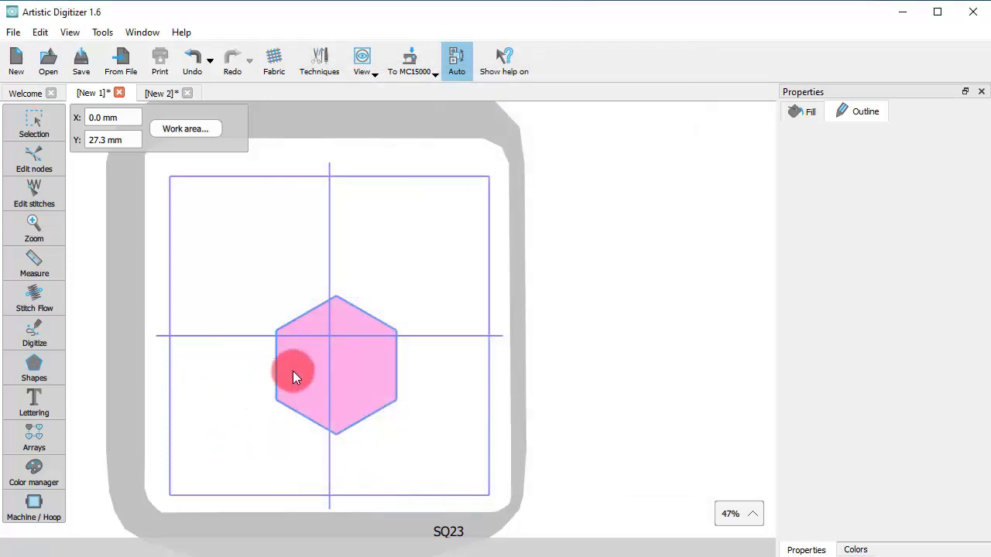
drag(343, 380, 332, 357)
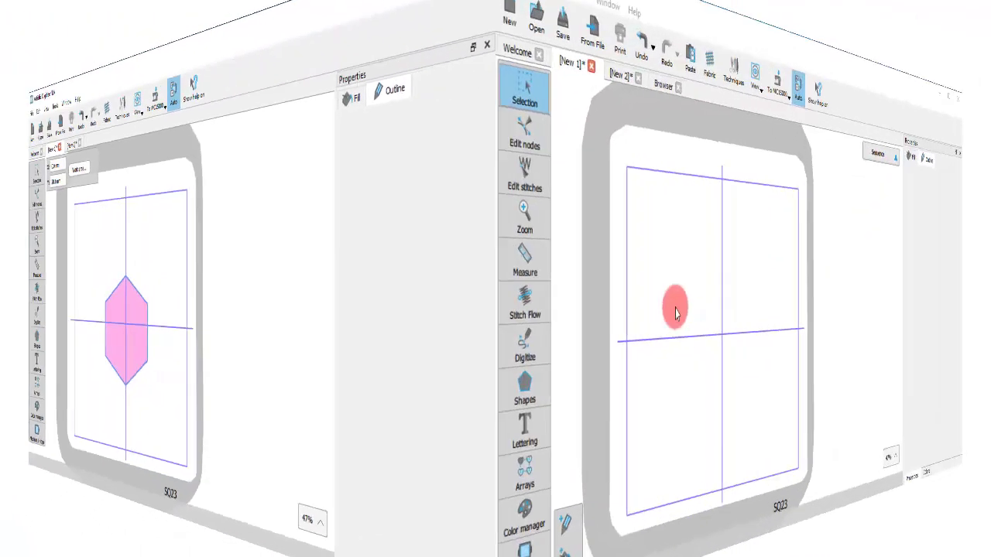
click(31, 327)
Digitize a closed outline with curved top and bottom edges and choose Use shape as work area
click(194, 299)
click(298, 248)
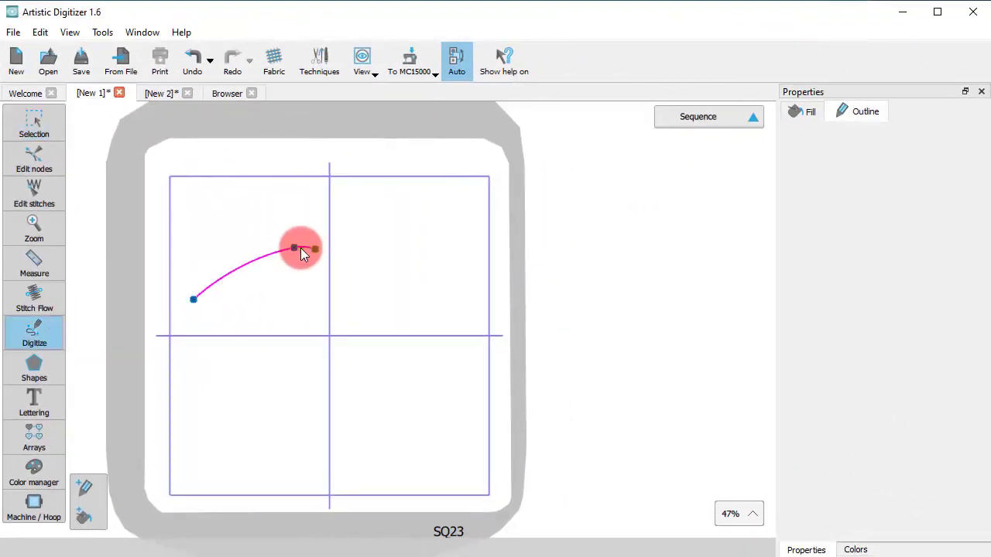
click(446, 272)
click(449, 396)
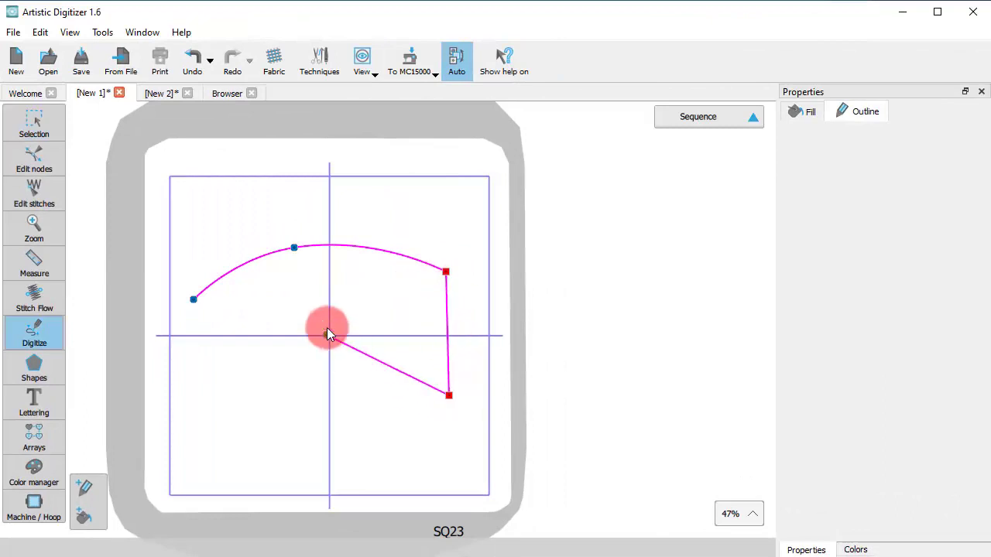
click(301, 360)
click(197, 403)
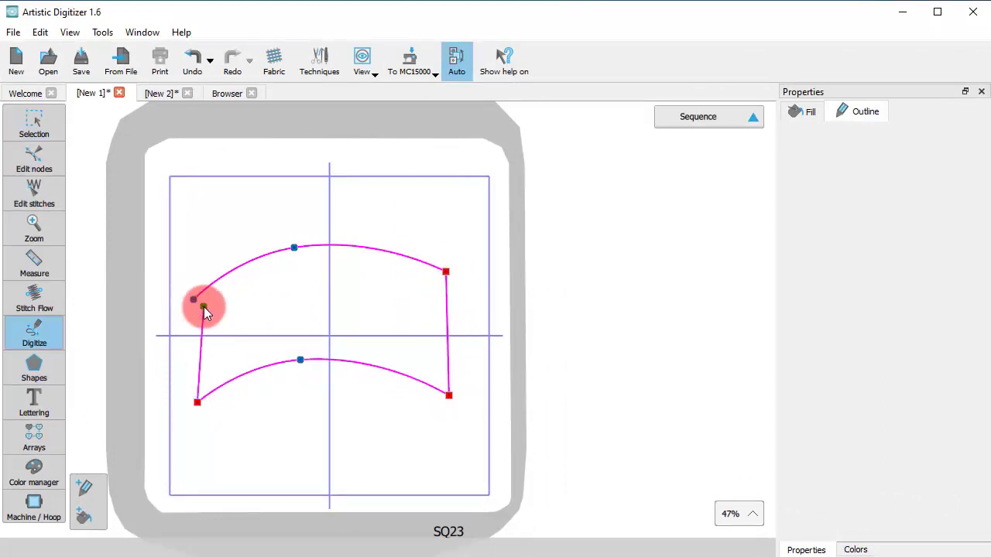
click(193, 301)
right_click(268, 284)
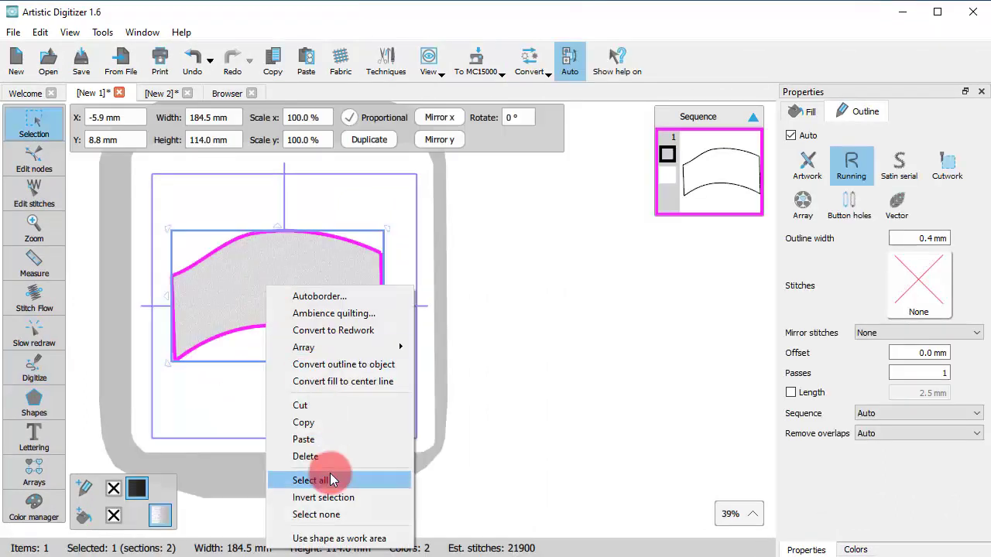
click(329, 537)
scroll(188, 237, up, 3)
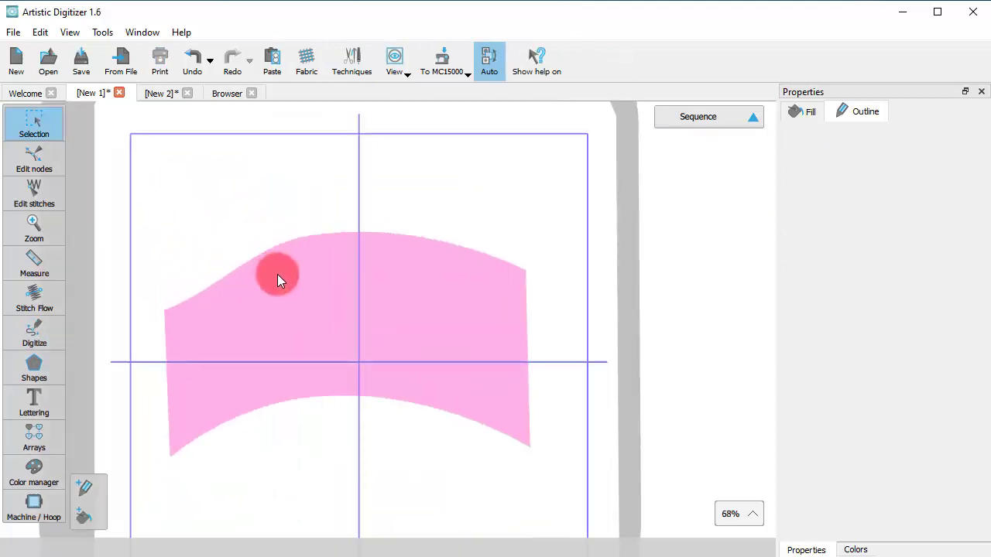